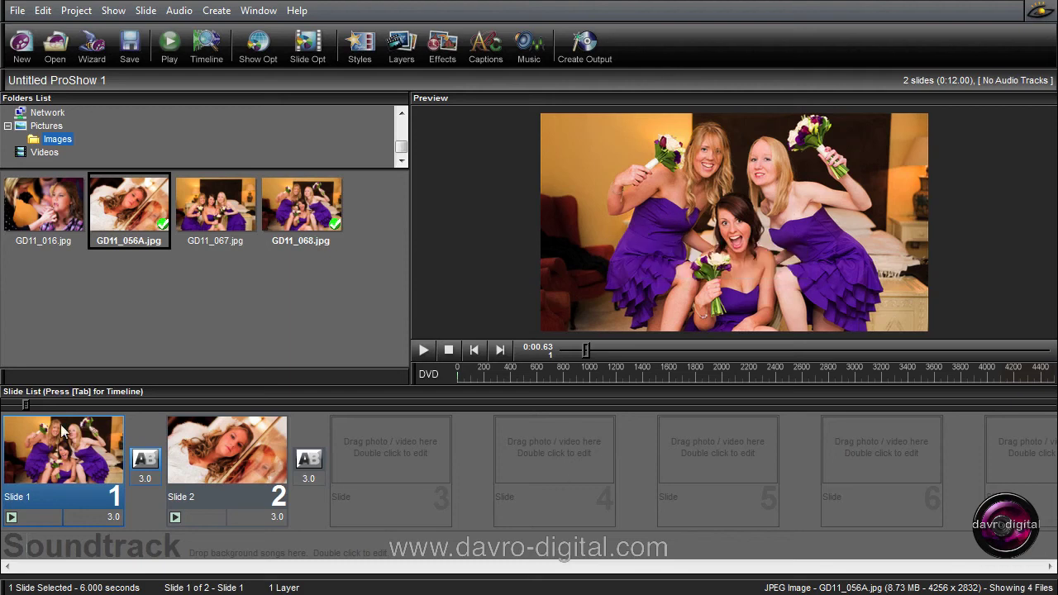
Open slide 1's options and start a new gradient adjustment layer for the GD11_068 photo.
{"action": "double_click", "coordinate": [62, 460]}
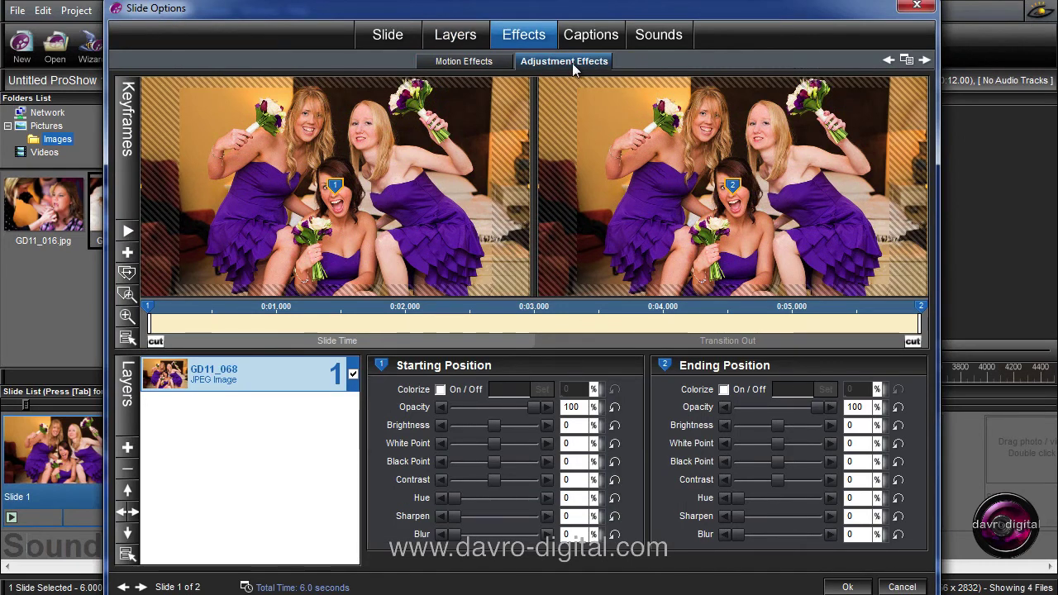
{"action": "right_click", "coordinate": [226, 373]}
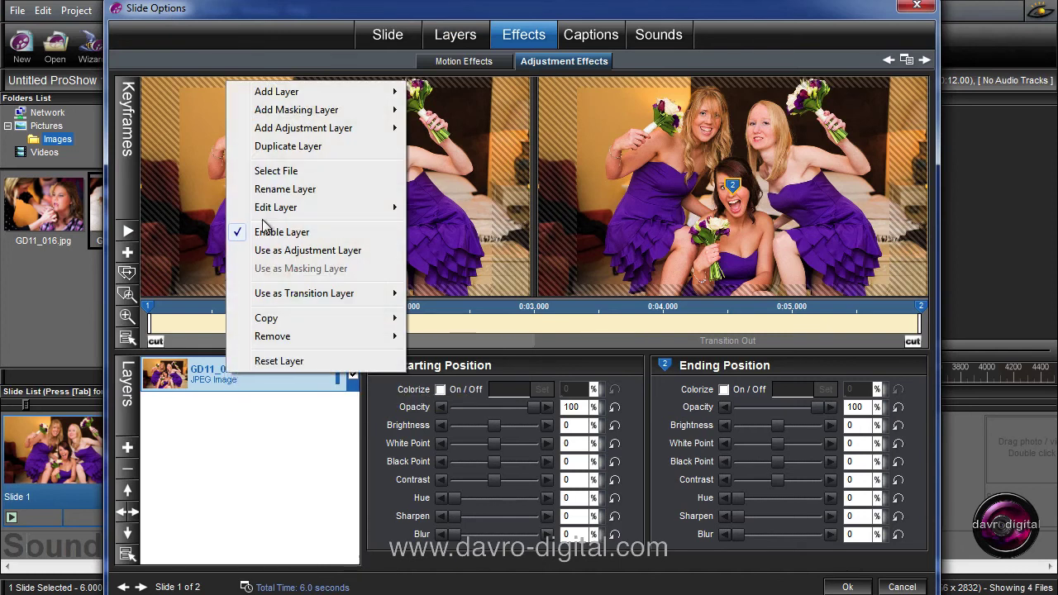
{"action": "mouse_move", "coordinate": [278, 128]}
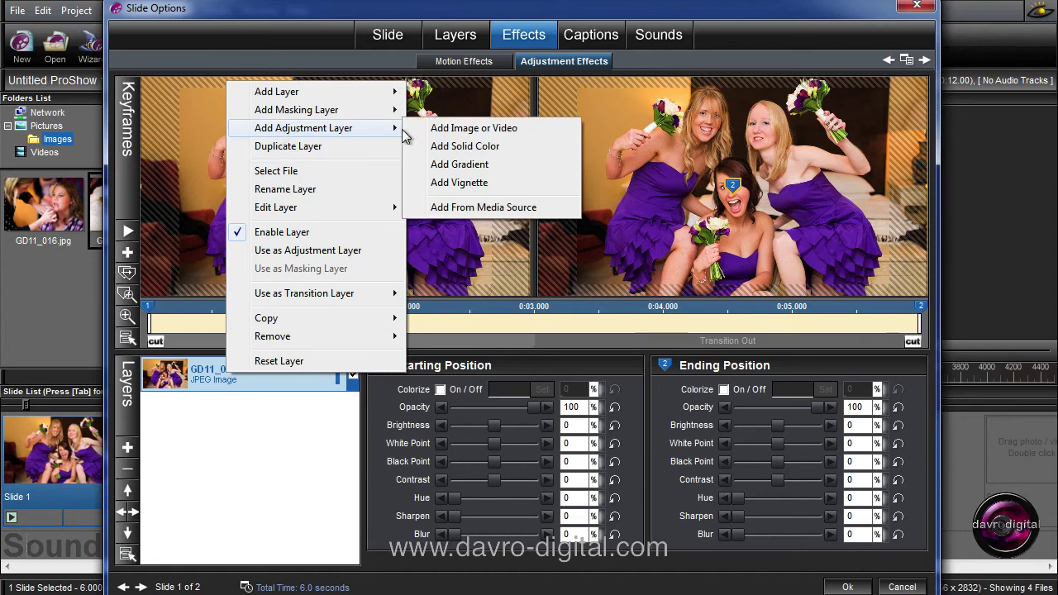
{"action": "left_click", "coordinate": [454, 170]}
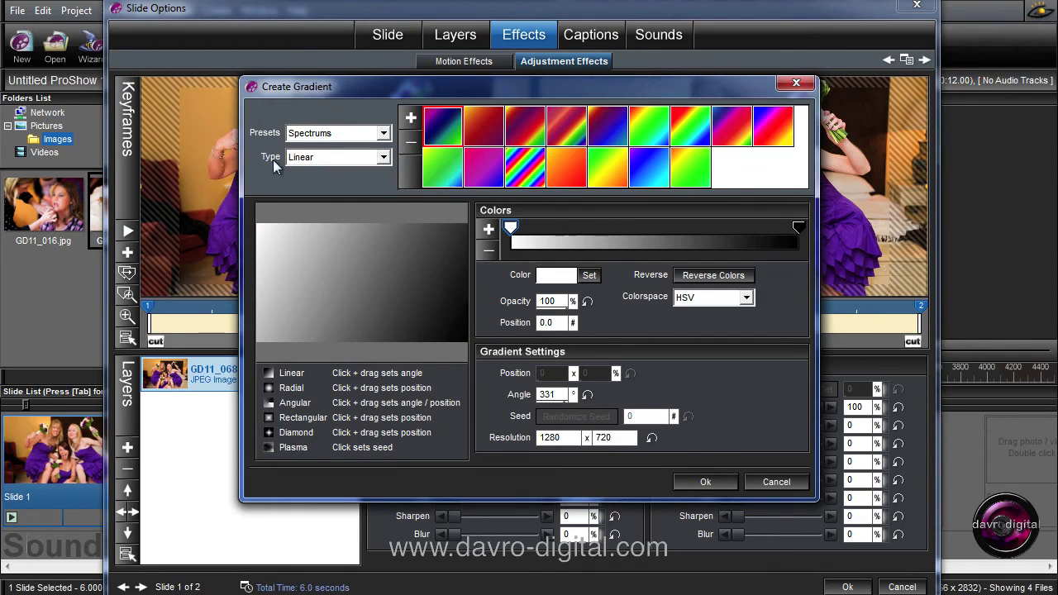
Set the gradient type to Radial and reverse its colors so black is in the center.
{"action": "left_click", "coordinate": [322, 158]}
{"action": "left_click", "coordinate": [322, 181]}
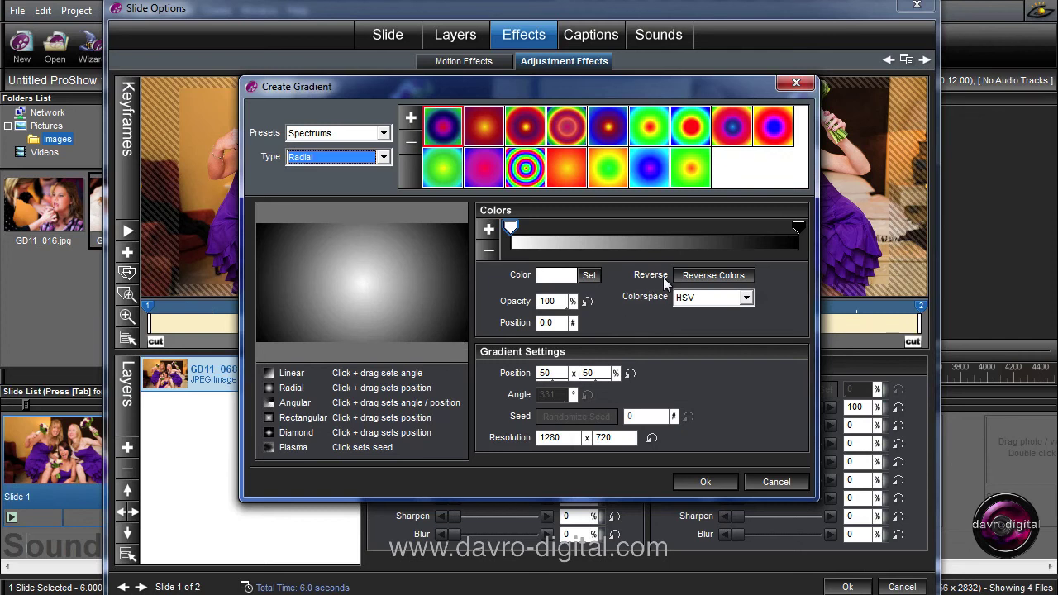
{"action": "left_click", "coordinate": [699, 278]}
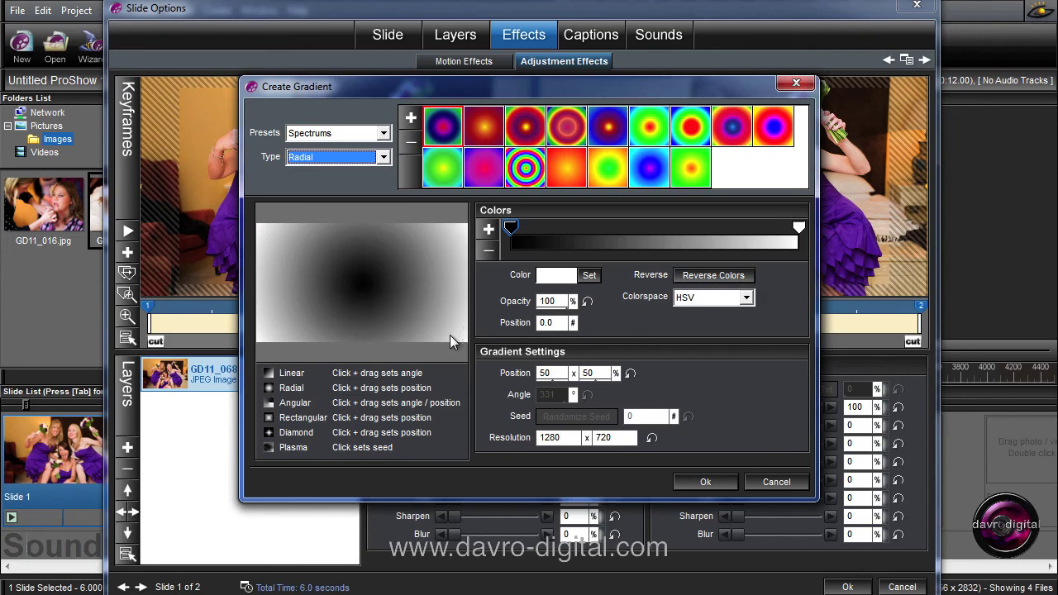
Add a black color stop at about 40.6 and a white one at about 89.1 to the gradient.
{"action": "left_click", "coordinate": [510, 226]}
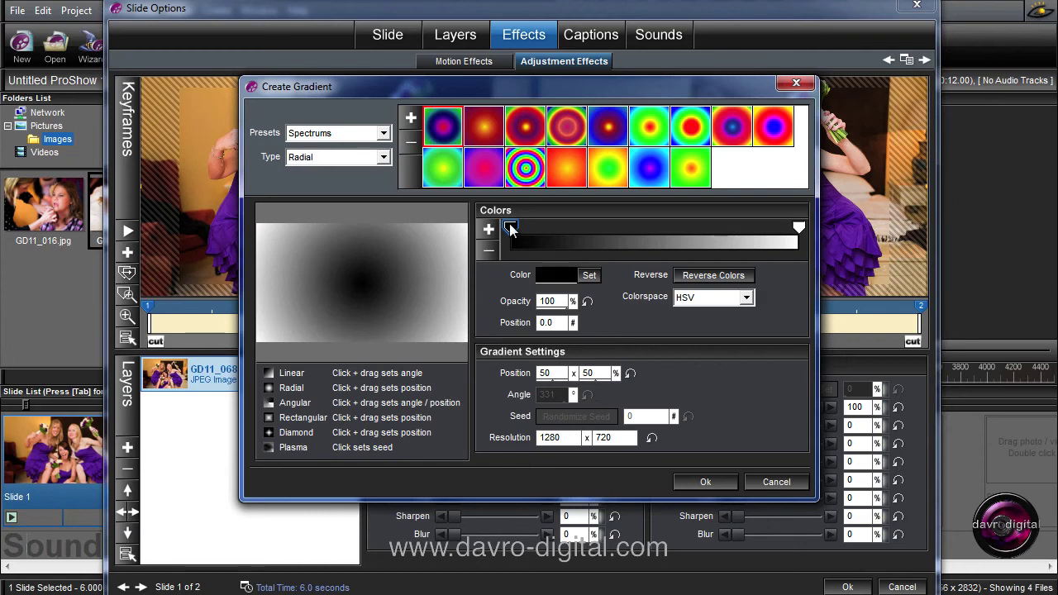
{"action": "left_click_drag", "start_coordinate": [515, 228], "coordinate": [629, 237]}
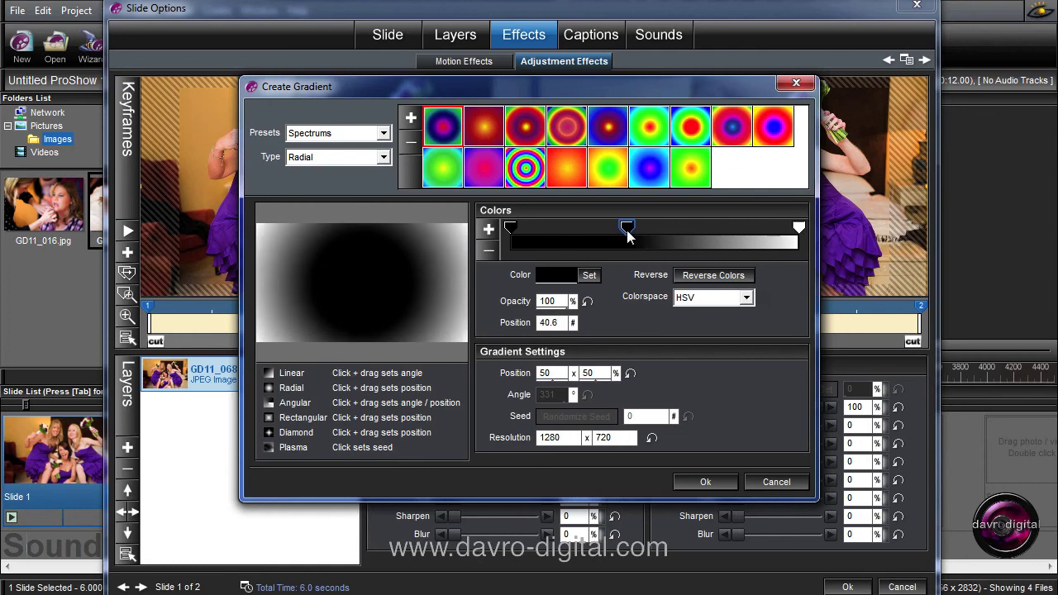
{"action": "left_click", "coordinate": [799, 230]}
{"action": "left_click_drag", "start_coordinate": [800, 230], "coordinate": [764, 237]}
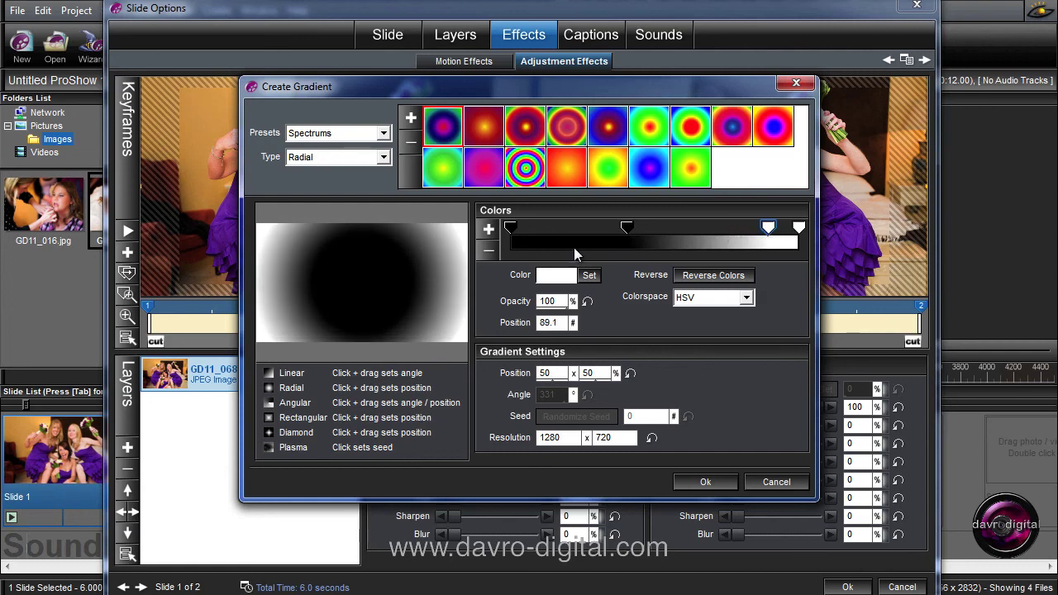
Reposition the radial gradient's center near the middle of the photo and create the adjustment layer.
{"action": "mouse_move", "coordinate": [365, 293]}
{"action": "left_mouse_down"}
{"action": "mouse_move", "coordinate": [324, 287]}
{"action": "mouse_move", "coordinate": [334, 263]}
{"action": "mouse_move", "coordinate": [369, 291]}
{"action": "mouse_move", "coordinate": [337, 288]}
{"action": "mouse_move", "coordinate": [347, 303]}
{"action": "mouse_move", "coordinate": [368, 282]}
{"action": "mouse_move", "coordinate": [341, 276]}
{"action": "mouse_move", "coordinate": [358, 301]}
{"action": "mouse_move", "coordinate": [371, 285]}
{"action": "mouse_move", "coordinate": [333, 277]}
{"action": "mouse_move", "coordinate": [359, 285]}
{"action": "left_mouse_up"}
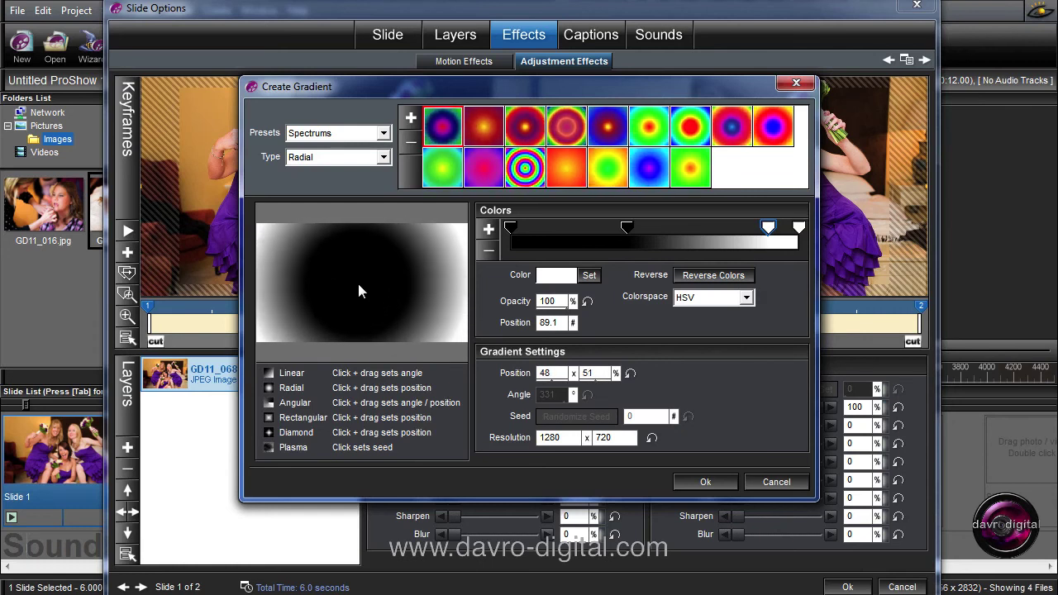
{"action": "left_click_drag", "start_coordinate": [436, 86], "coordinate": [565, 187]}
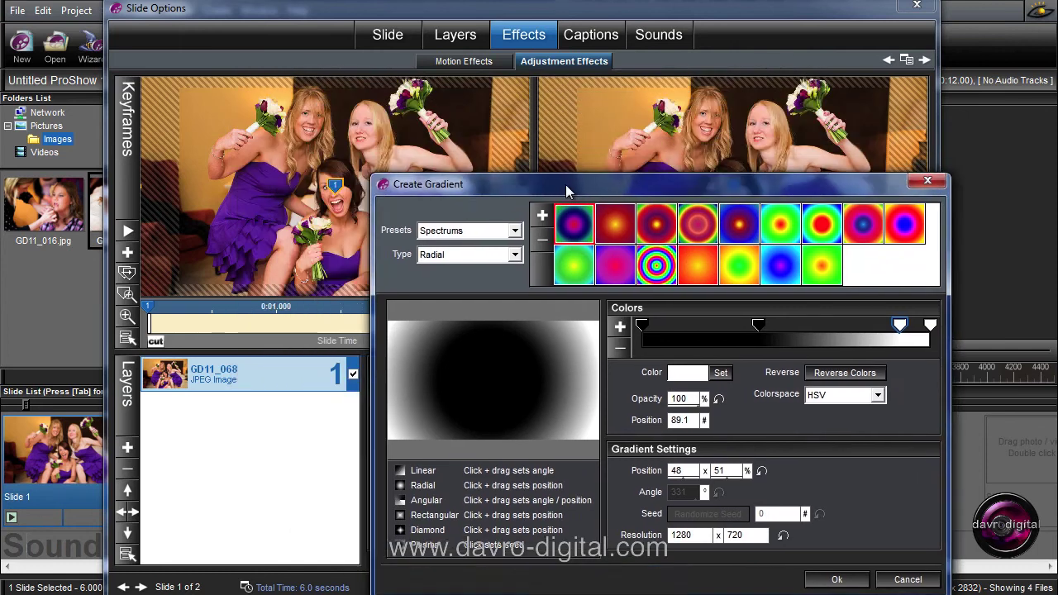
{"action": "mouse_move", "coordinate": [501, 390]}
{"action": "left_mouse_down"}
{"action": "mouse_move", "coordinate": [447, 378]}
{"action": "mouse_move", "coordinate": [492, 395]}
{"action": "left_mouse_up"}
{"action": "left_click", "coordinate": [834, 586]}
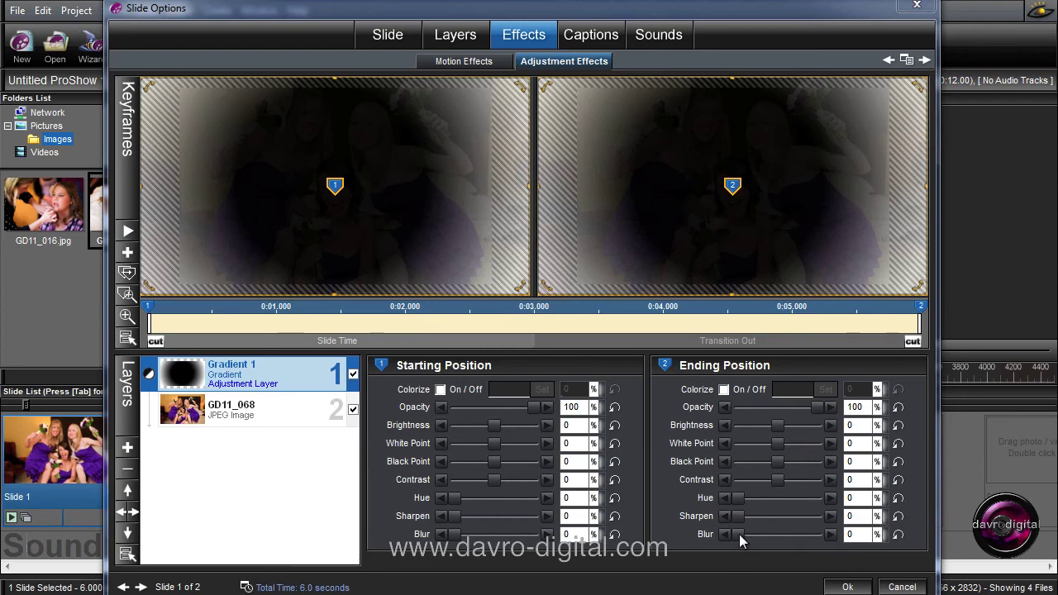
Set the gradient adjustment layer's ending blur to 72 % and scrub through the slide to preview it.
{"action": "left_click_drag", "start_coordinate": [737, 534], "coordinate": [794, 537]}
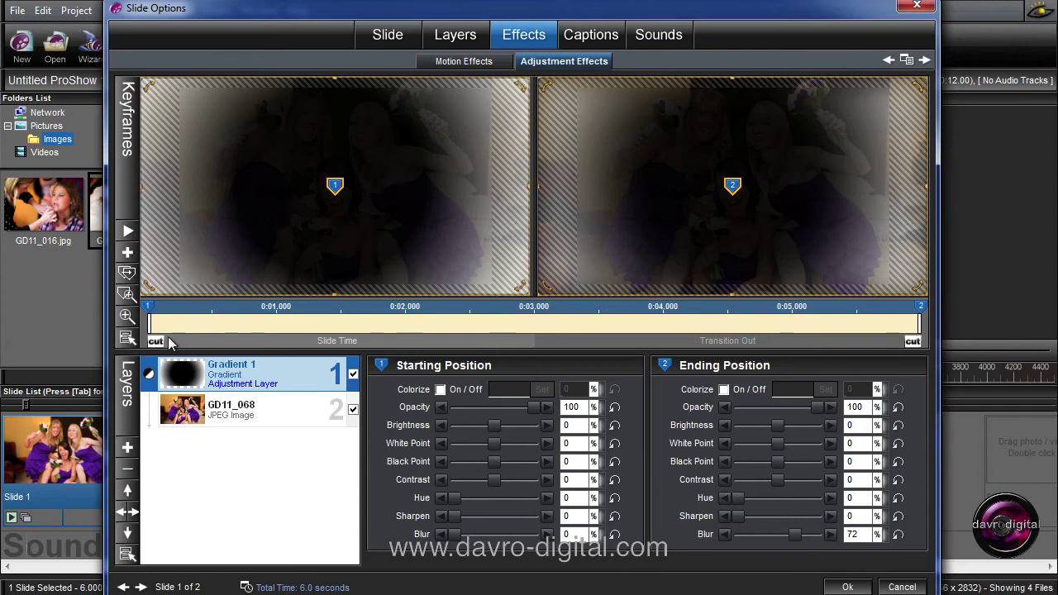
{"action": "mouse_move", "coordinate": [168, 342]}
{"action": "left_mouse_down"}
{"action": "mouse_move", "coordinate": [480, 364]}
{"action": "mouse_move", "coordinate": [547, 362]}
{"action": "mouse_move", "coordinate": [553, 346]}
{"action": "left_mouse_up"}
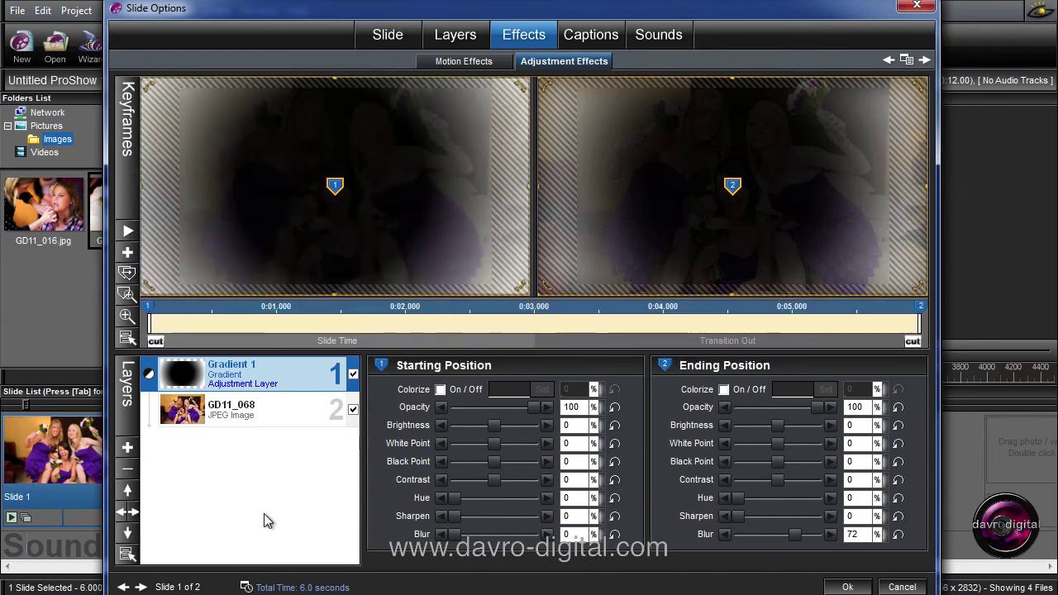
Set the slide time to 6 seconds and play the slide to preview the blur effect.
{"action": "left_click", "coordinate": [247, 586]}
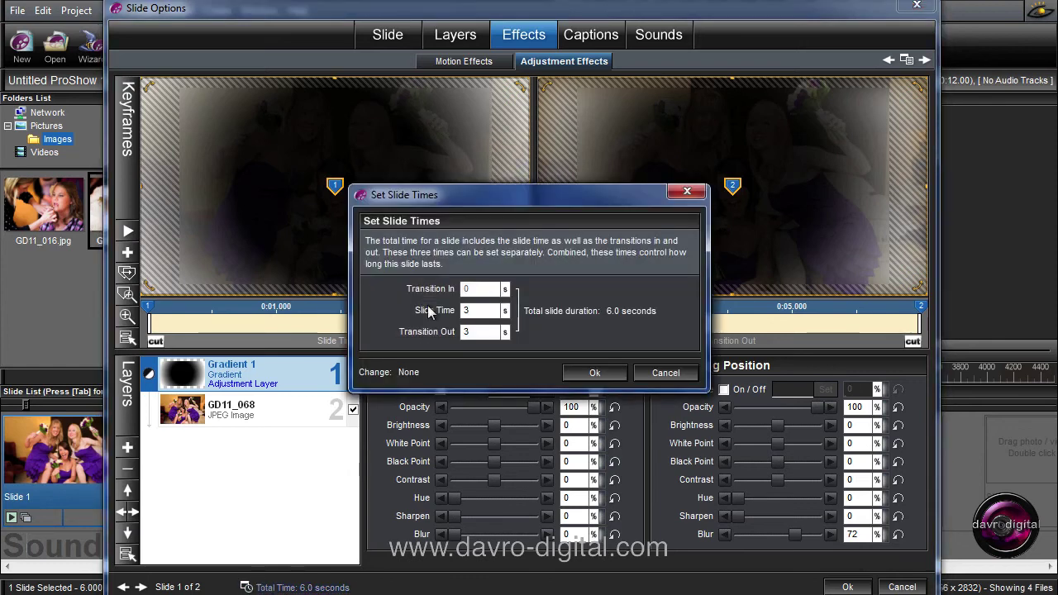
{"action": "key", "text": "Tab"}
{"action": "type", "text": "6"}
{"action": "left_click", "coordinate": [592, 375]}
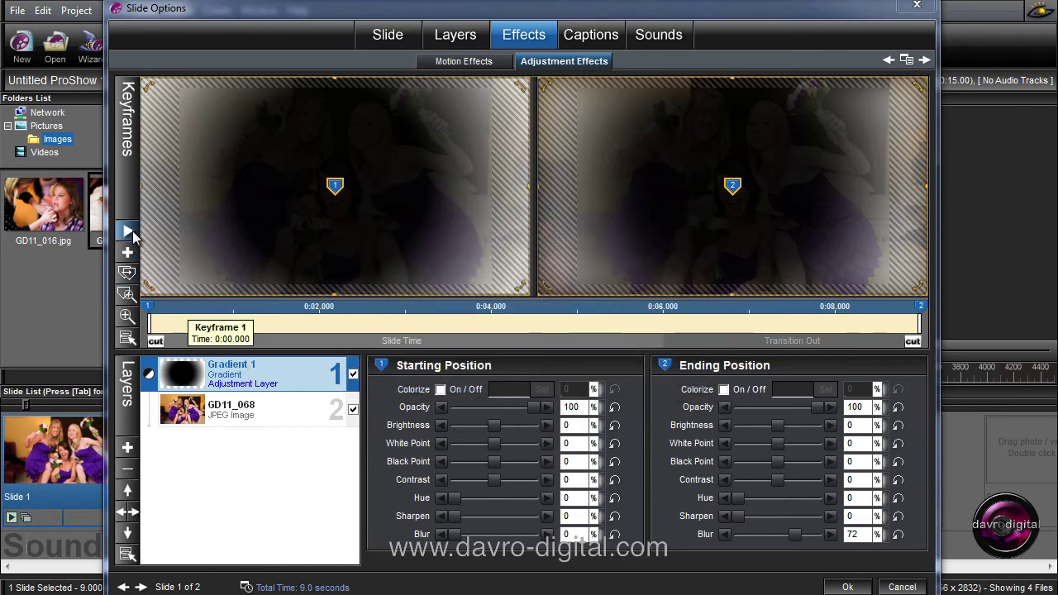
{"action": "left_click", "coordinate": [168, 315]}
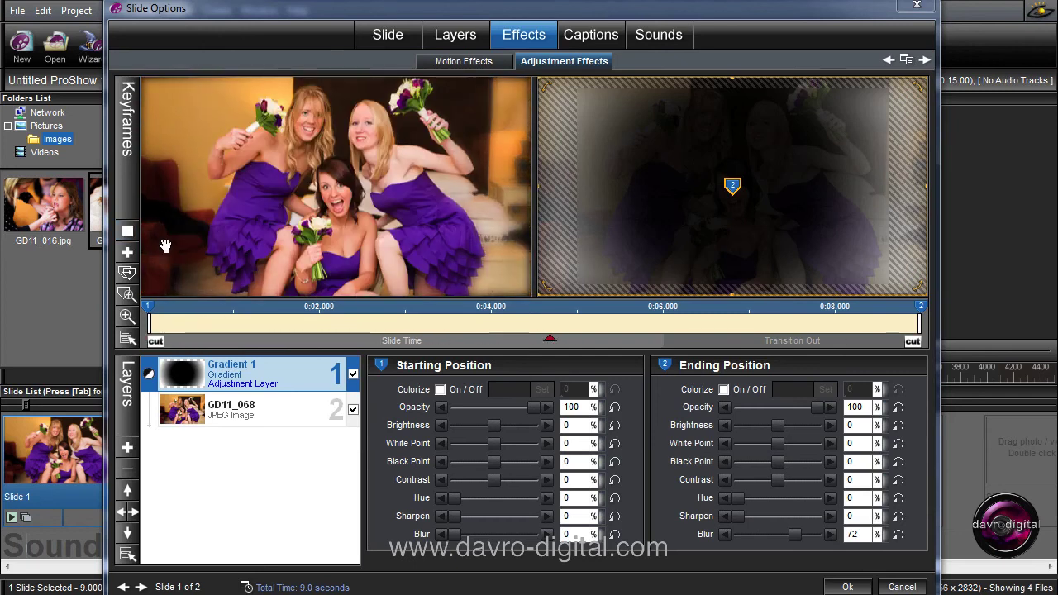
{"action": "left_click", "coordinate": [127, 231]}
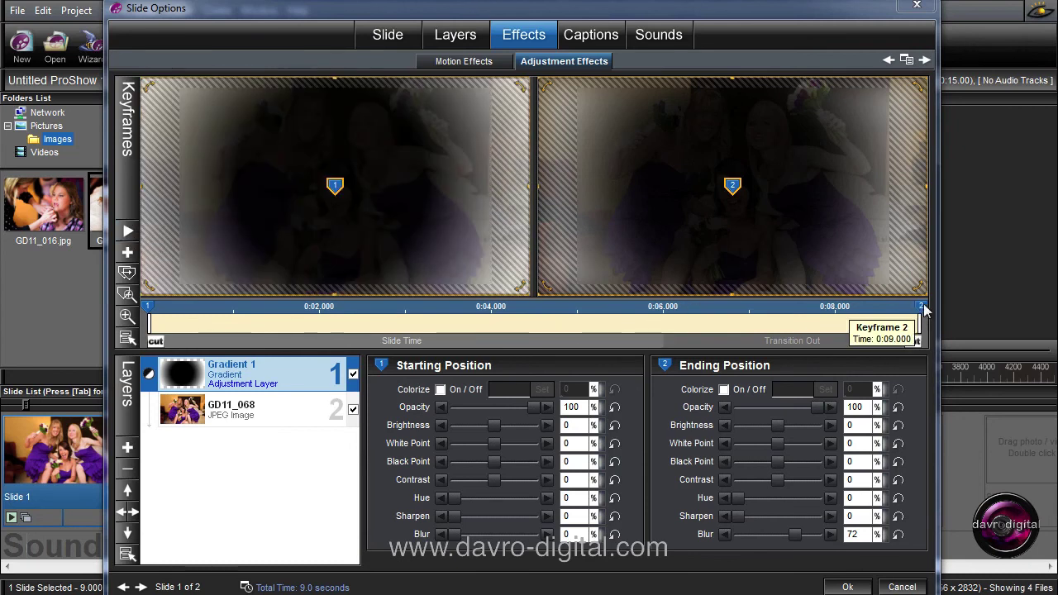
Move the gradient layer's ending keyframe to about 4 seconds and scrub the timeline to check the blur.
{"action": "left_click_drag", "start_coordinate": [921, 308], "coordinate": [796, 312]}
{"action": "left_click_drag", "start_coordinate": [742, 313], "coordinate": [492, 299]}
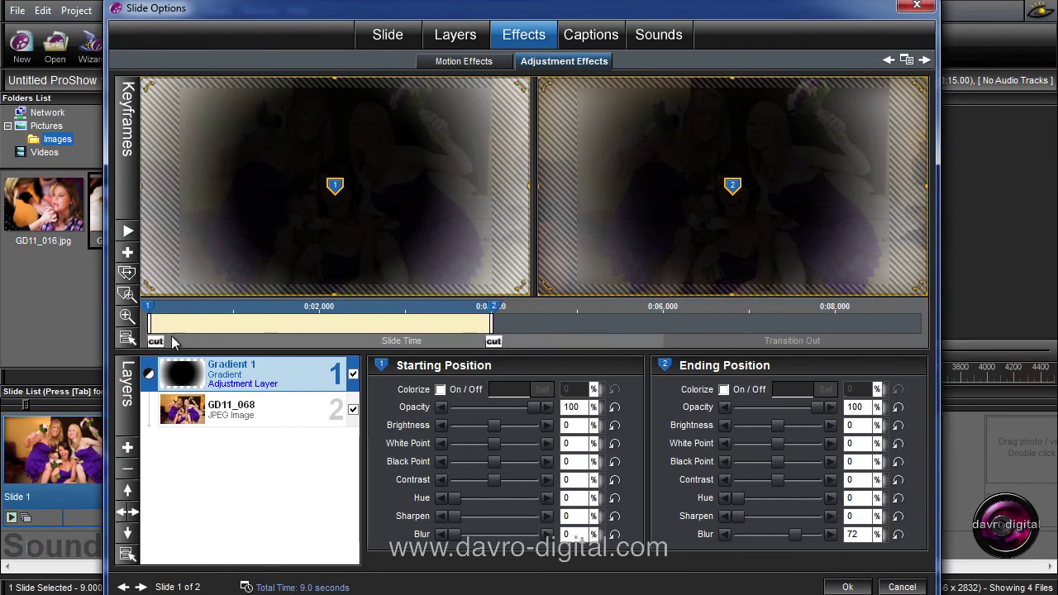
{"action": "left_click", "coordinate": [178, 339]}
{"action": "mouse_move", "coordinate": [204, 336]}
{"action": "left_mouse_down"}
{"action": "mouse_move", "coordinate": [379, 342]}
{"action": "mouse_move", "coordinate": [470, 364]}
{"action": "mouse_move", "coordinate": [453, 364]}
{"action": "left_mouse_up"}
Insert a third keyframe on the gradient layer and move it to the end of the slide.
{"action": "right_click", "coordinate": [575, 323]}
{"action": "left_click", "coordinate": [613, 333]}
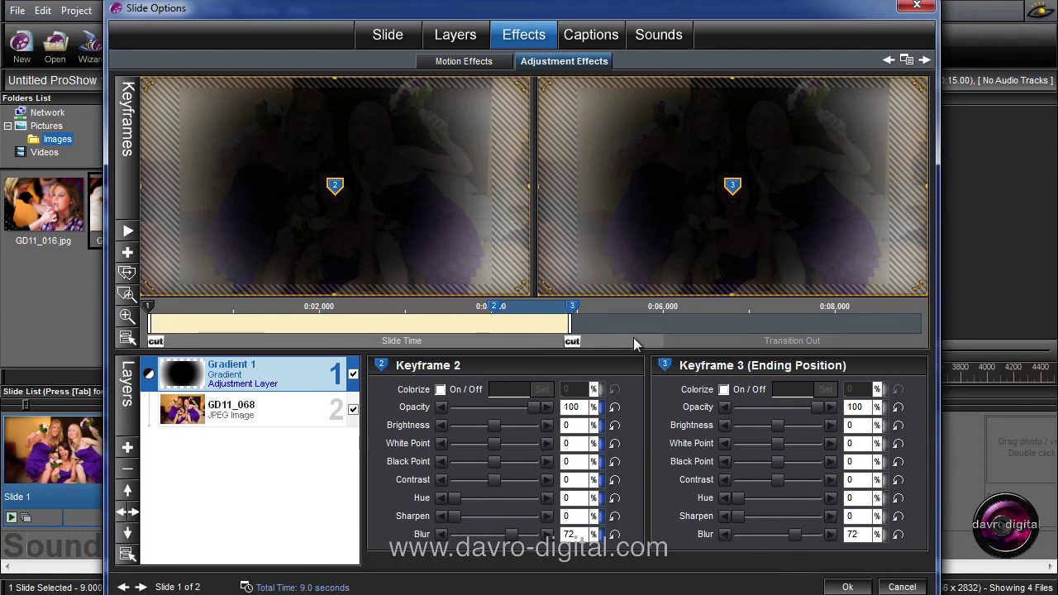
{"action": "left_click_drag", "start_coordinate": [583, 309], "coordinate": [947, 329]}
Set keyframe 3's brightness to 60 % and white point to 100 %, scrubbing the timeline to preview.
{"action": "left_click_drag", "start_coordinate": [778, 431], "coordinate": [798, 445]}
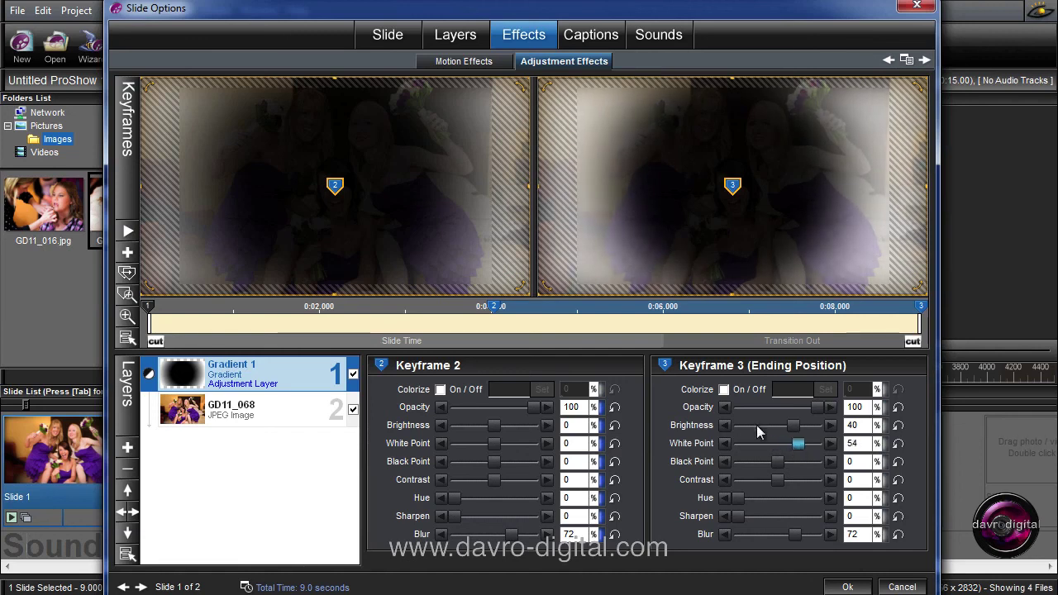
{"action": "left_click_drag", "start_coordinate": [184, 341], "coordinate": [460, 354]}
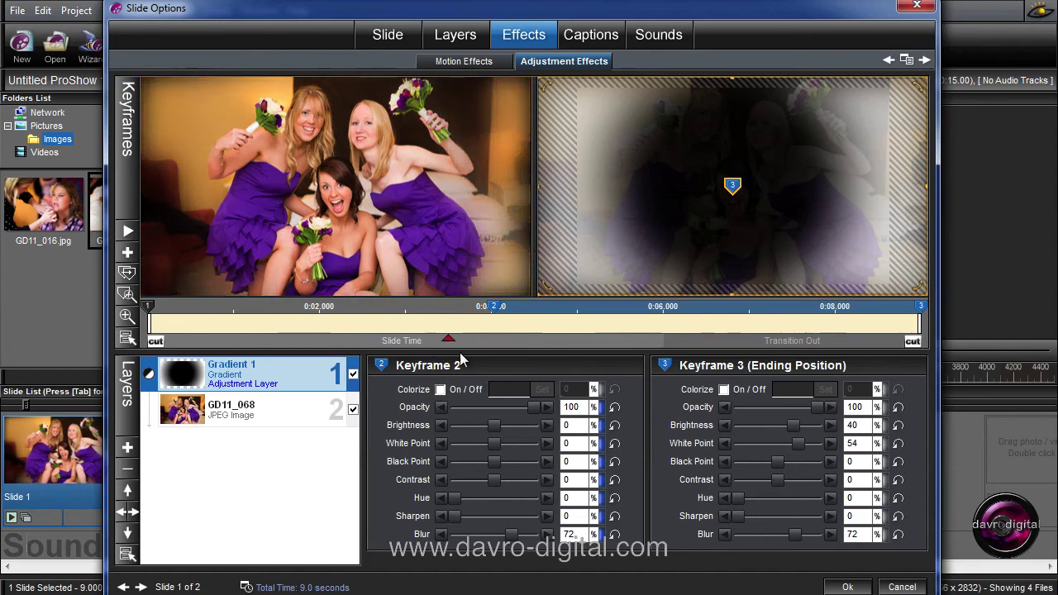
{"action": "left_click_drag", "start_coordinate": [551, 361], "coordinate": [603, 367]}
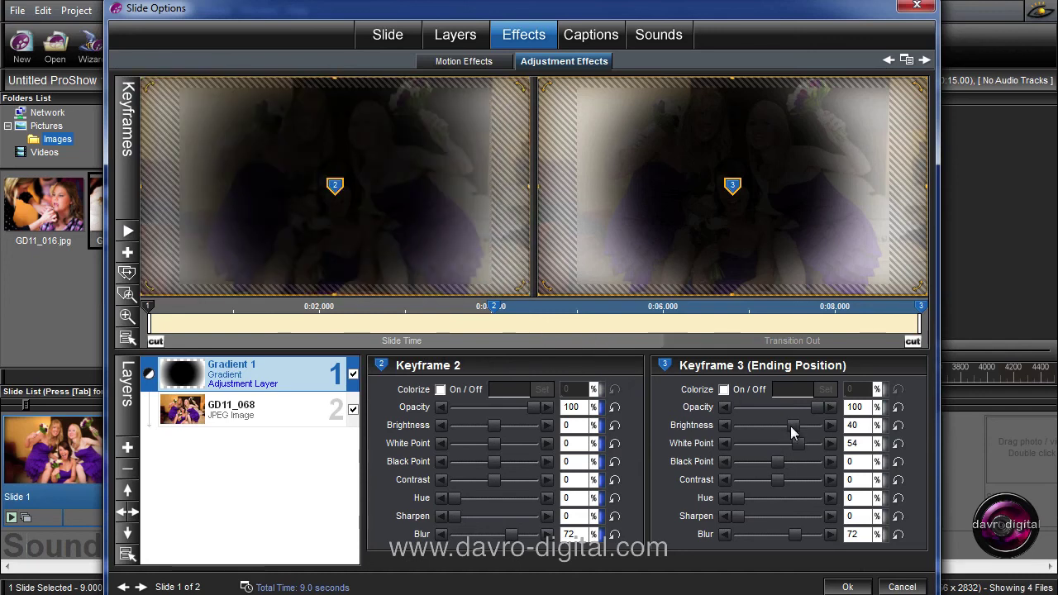
{"action": "left_click_drag", "start_coordinate": [792, 426], "coordinate": [823, 451]}
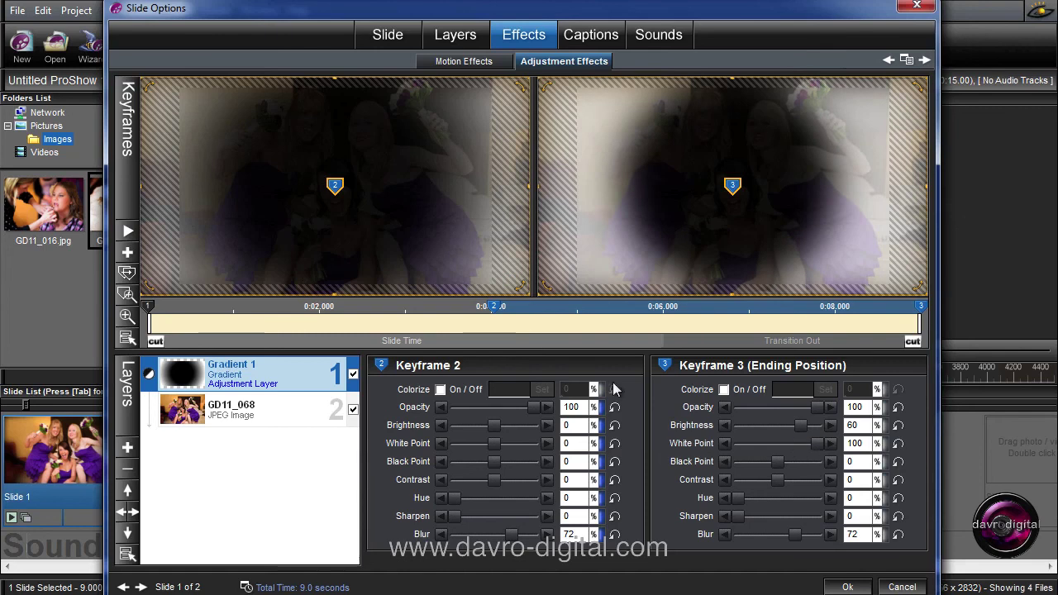
{"action": "mouse_move", "coordinate": [179, 341]}
{"action": "left_mouse_down"}
{"action": "mouse_move", "coordinate": [367, 336]}
{"action": "mouse_move", "coordinate": [618, 352]}
{"action": "left_mouse_up"}
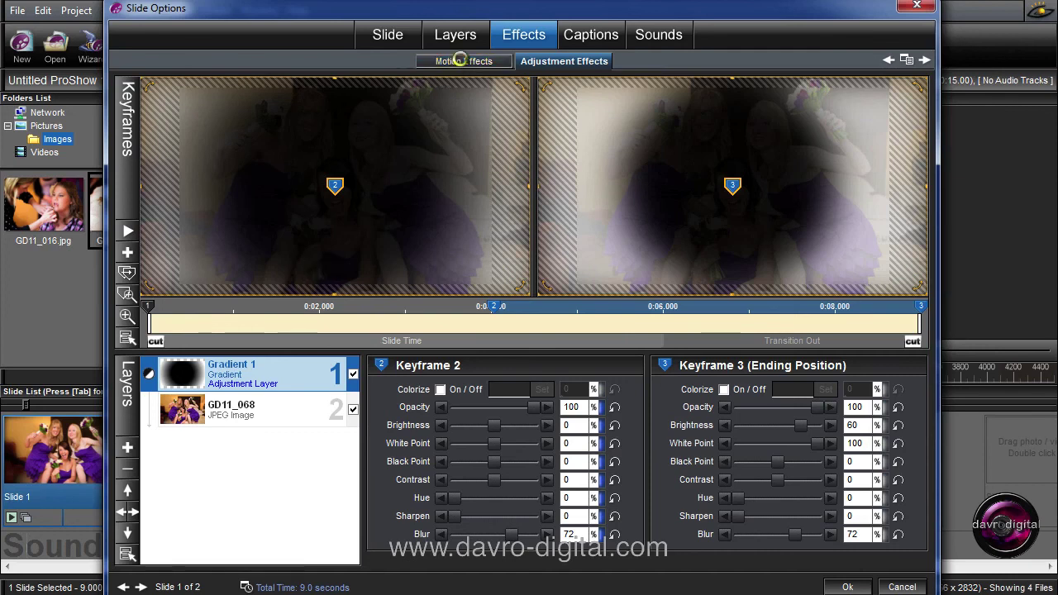
Set the ending zoom of the GD11_068 photo layer to 115 % in its motion effects.
{"action": "left_click", "coordinate": [461, 62]}
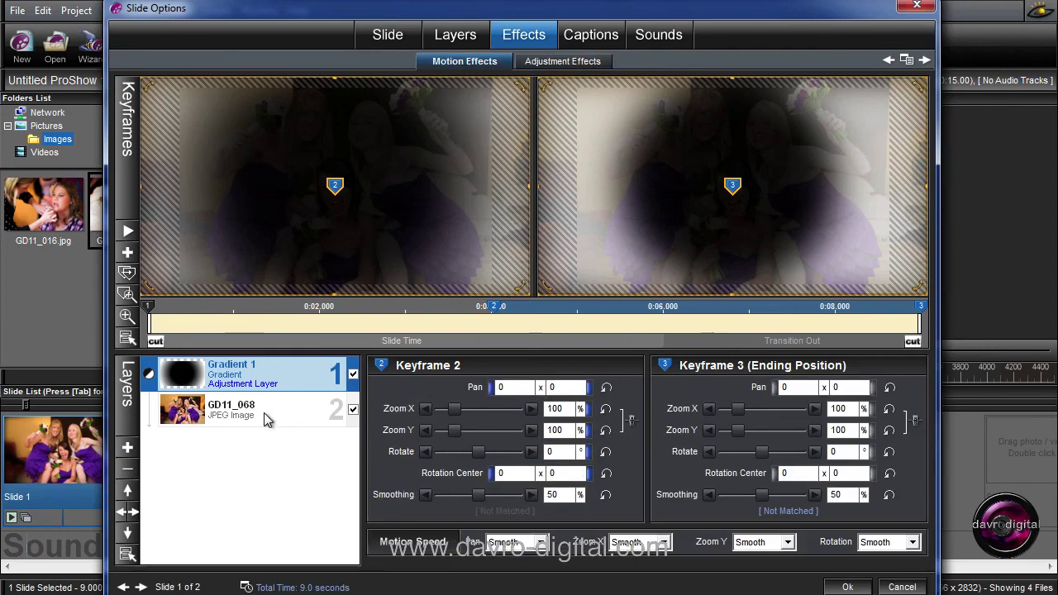
{"action": "left_click", "coordinate": [259, 412]}
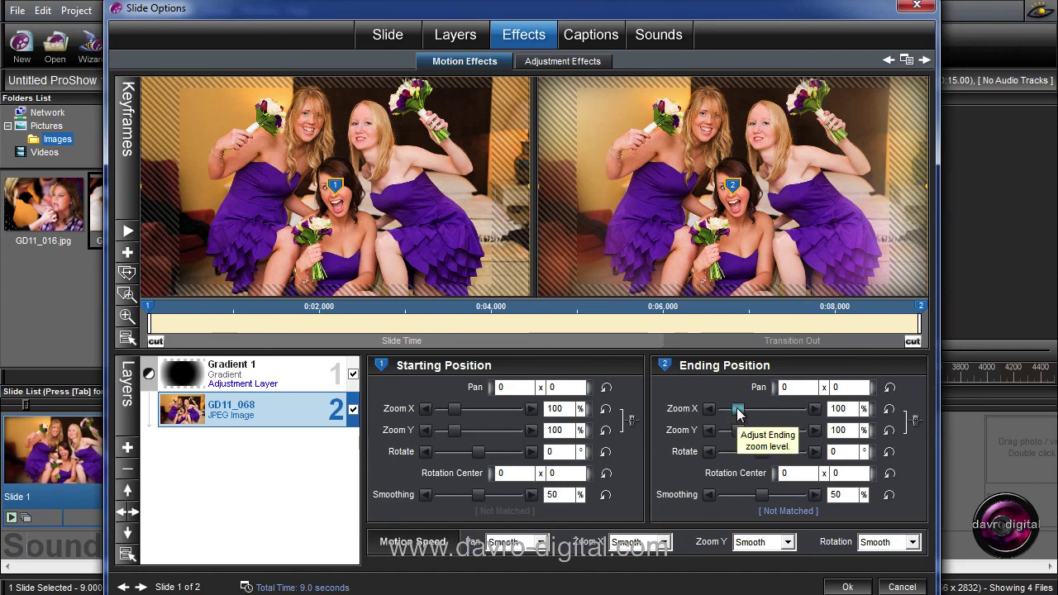
{"action": "left_click_drag", "start_coordinate": [738, 412], "coordinate": [740, 416]}
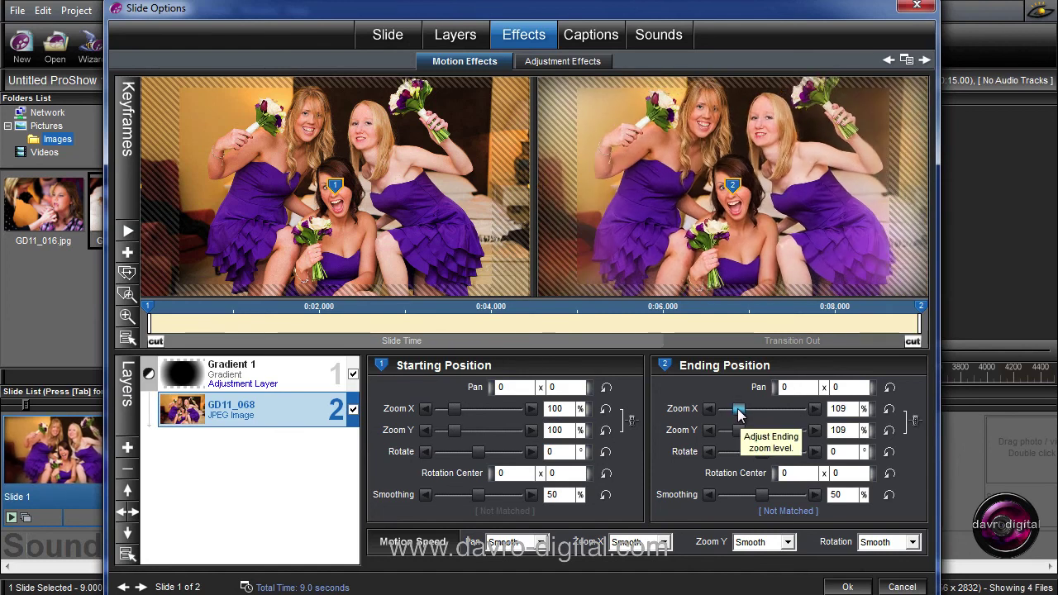
{"action": "left_click_drag", "start_coordinate": [738, 413], "coordinate": [740, 413]}
Pan the photo's ending position to about 1.05 x 6.76 and play the slide to preview the motion.
{"action": "left_click_drag", "start_coordinate": [745, 231], "coordinate": [747, 256]}
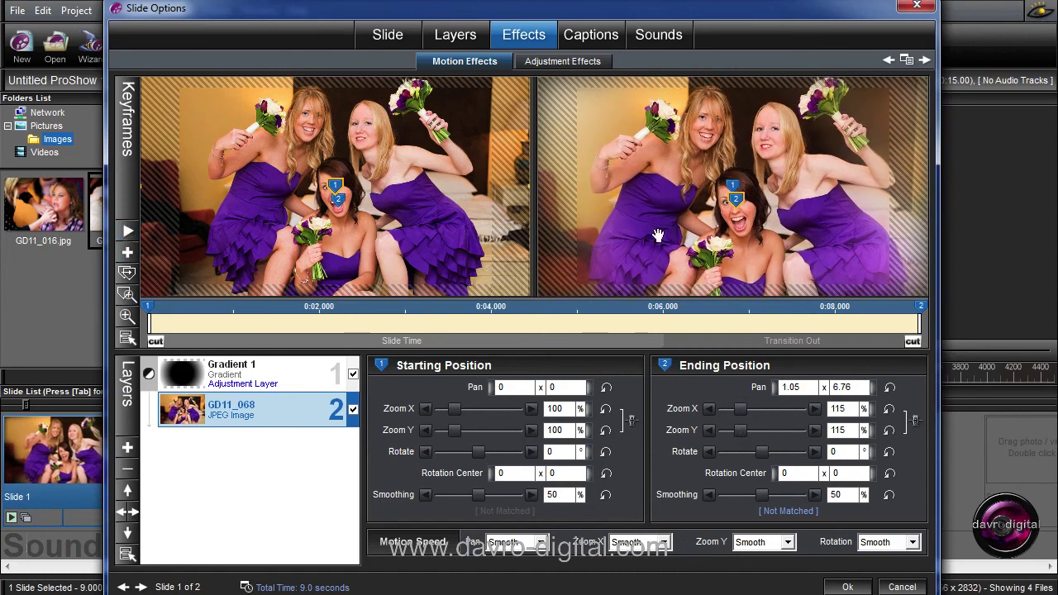
{"action": "left_click", "coordinate": [126, 233]}
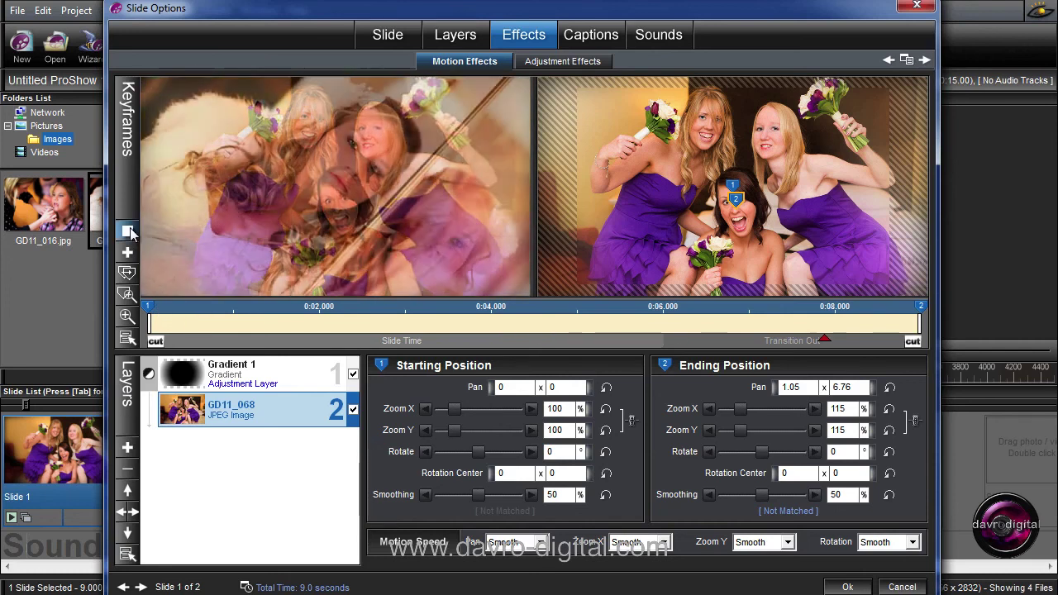
{"action": "left_click", "coordinate": [130, 233]}
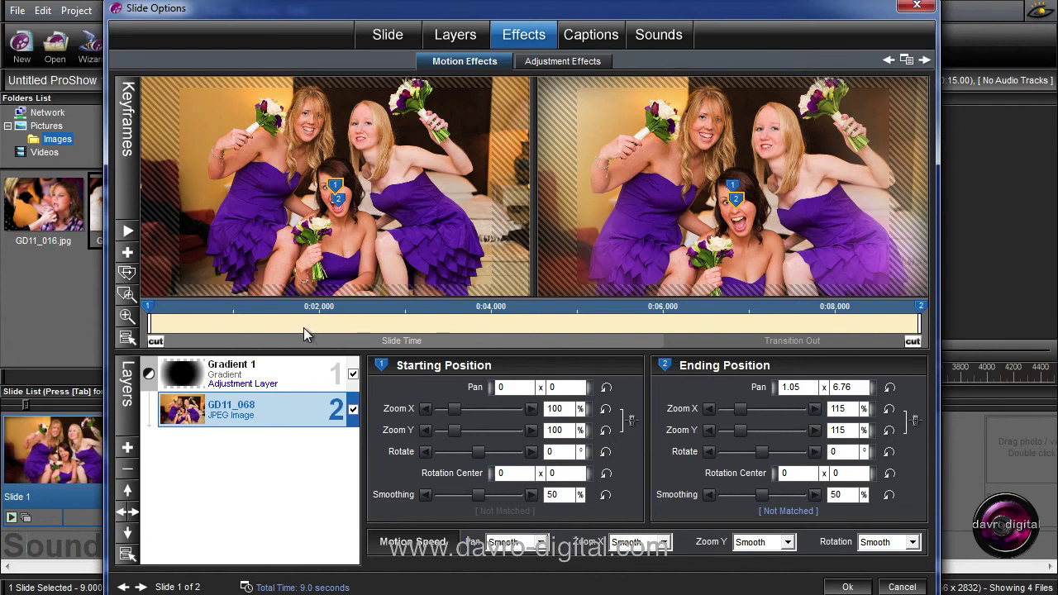
Start a new slide style from the current slide and name it zoom vignette.
{"action": "left_click", "coordinate": [385, 34]}
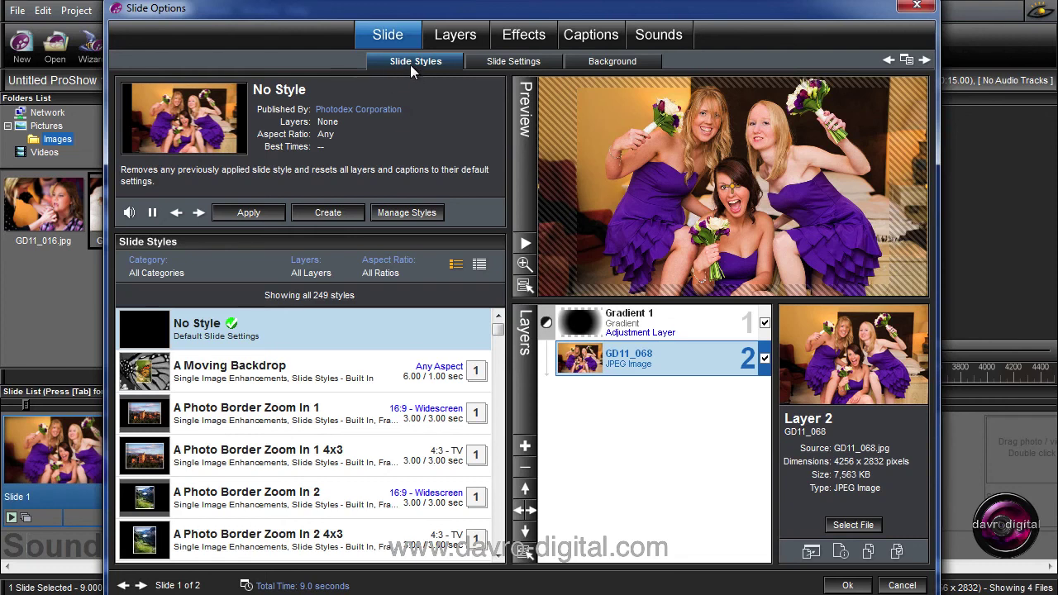
{"action": "left_click", "coordinate": [328, 213]}
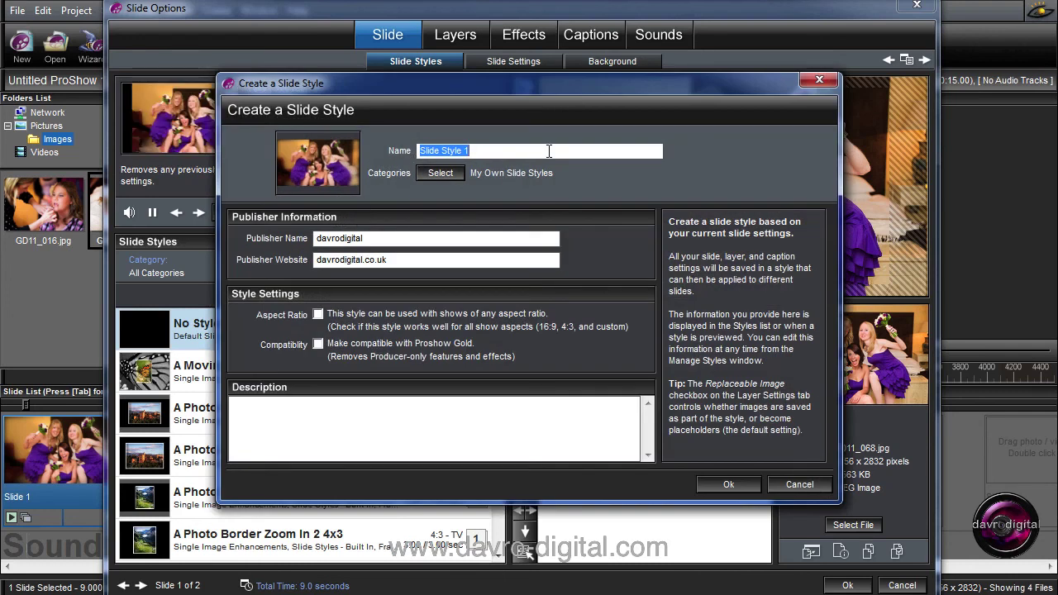
{"action": "type", "text": "zo"}
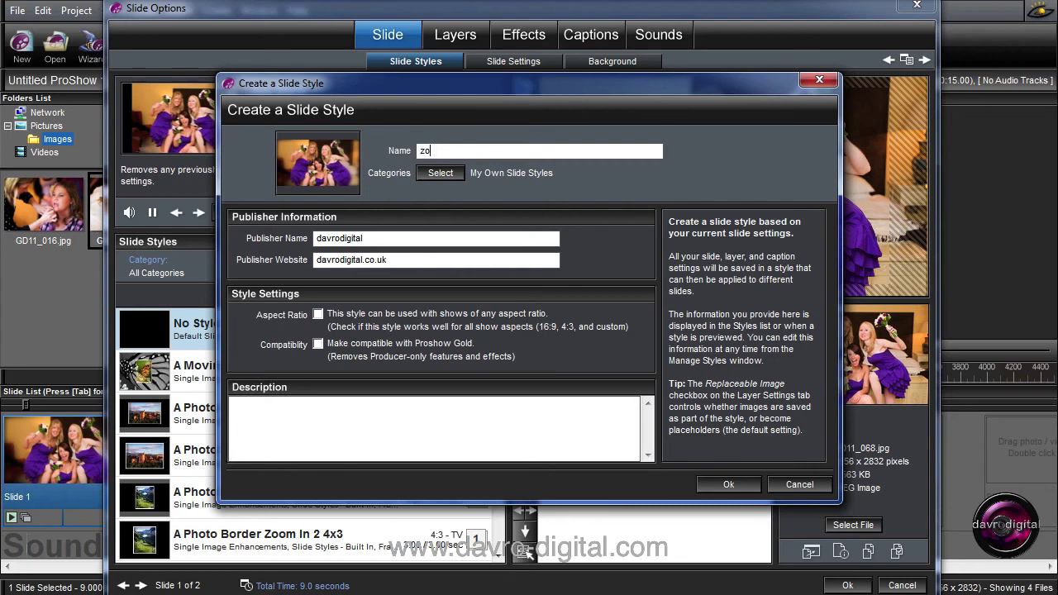
{"action": "type", "text": "om vi"}
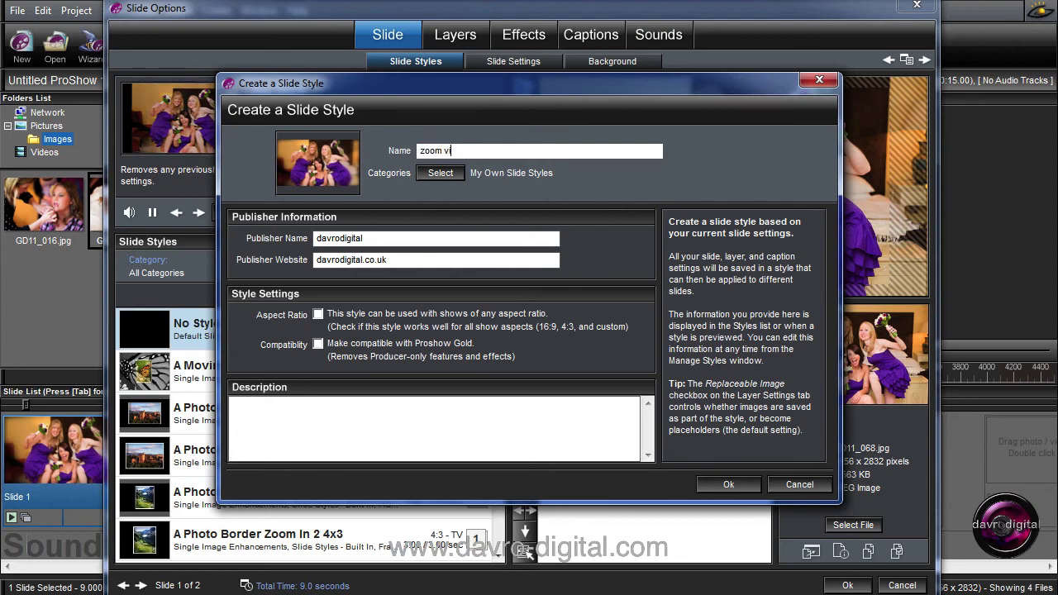
{"action": "type", "text": "gnette"}
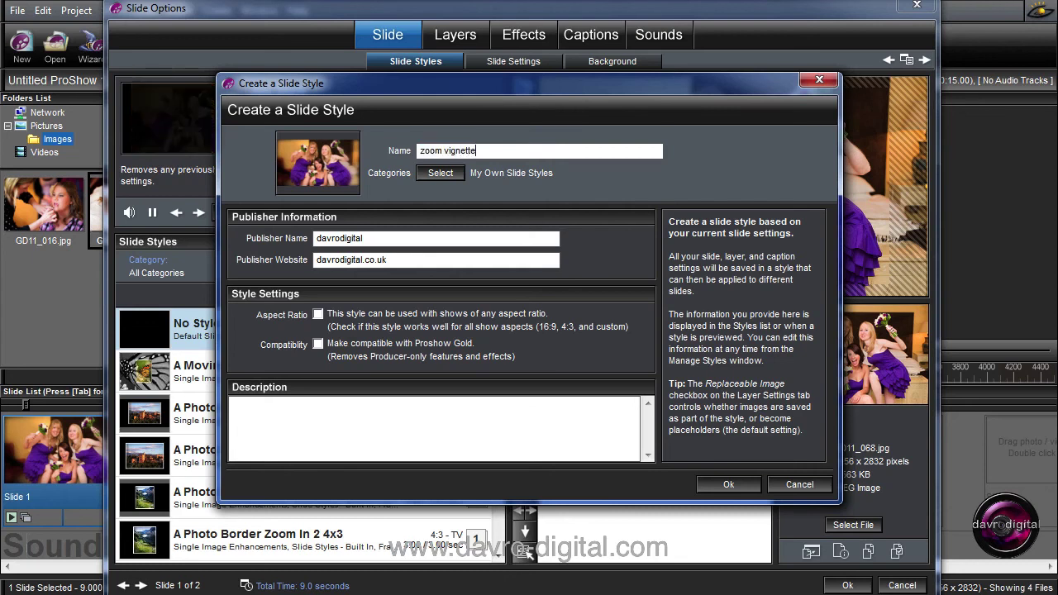
Keep the style in the My Own Slide Styles category, allow any aspect ratio, save it and close the slide options.
{"action": "left_click", "coordinate": [441, 173]}
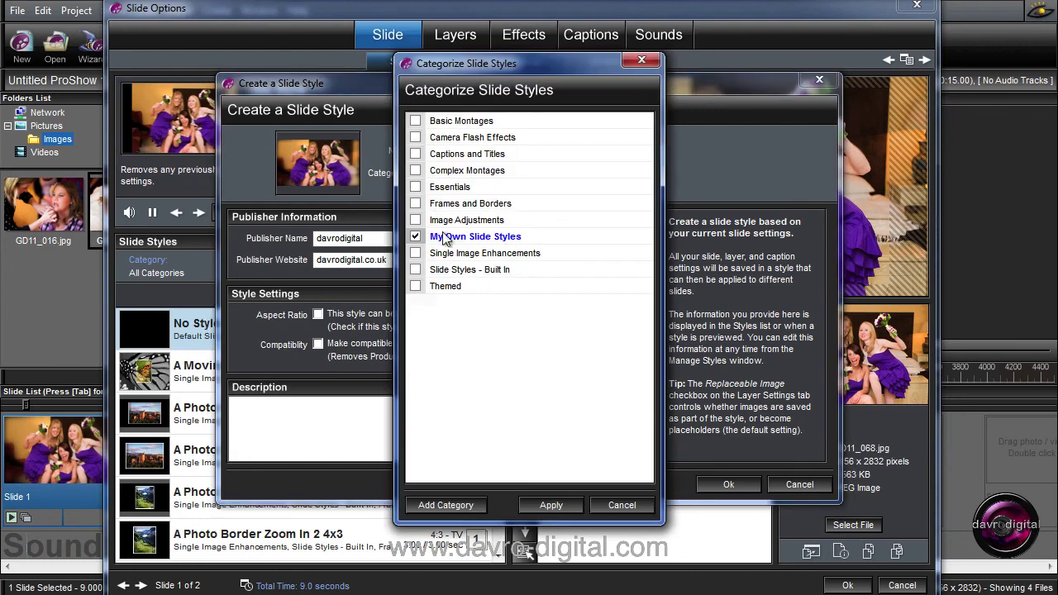
{"action": "left_click", "coordinate": [551, 505]}
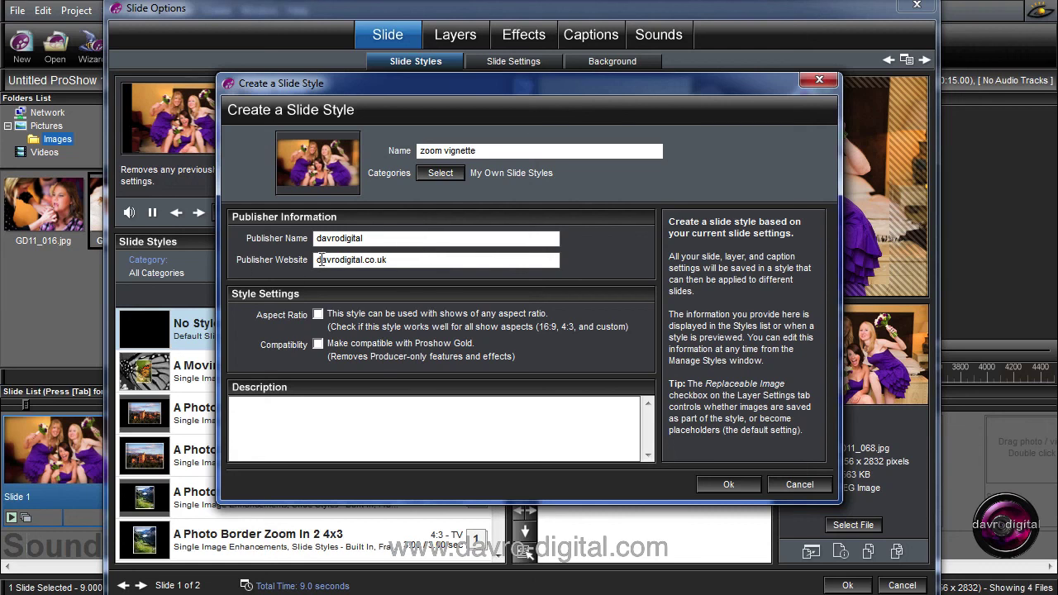
{"action": "left_click", "coordinate": [318, 314]}
{"action": "left_click", "coordinate": [734, 485]}
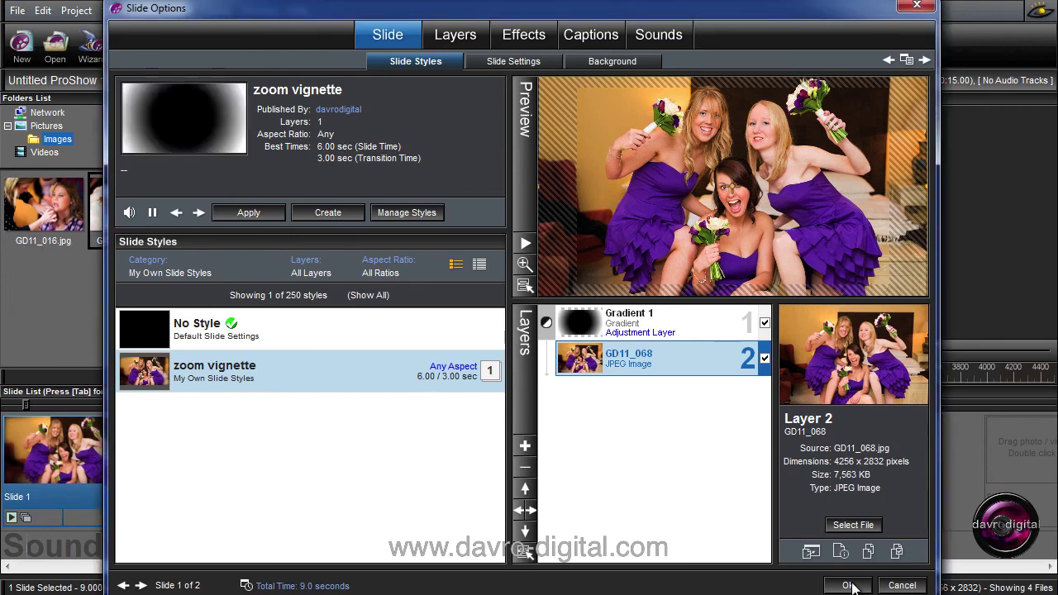
{"action": "key", "text": "Return"}
Apply the zoom vignette style to slide 2 and play the result in the preview.
{"action": "left_click", "coordinate": [243, 462]}
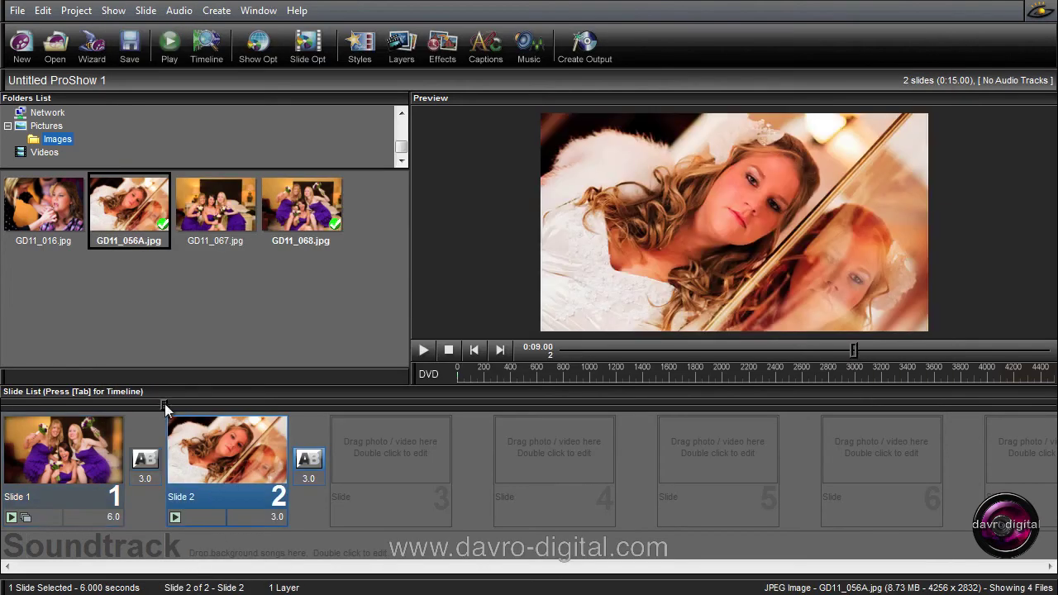
{"action": "double_click", "coordinate": [240, 444]}
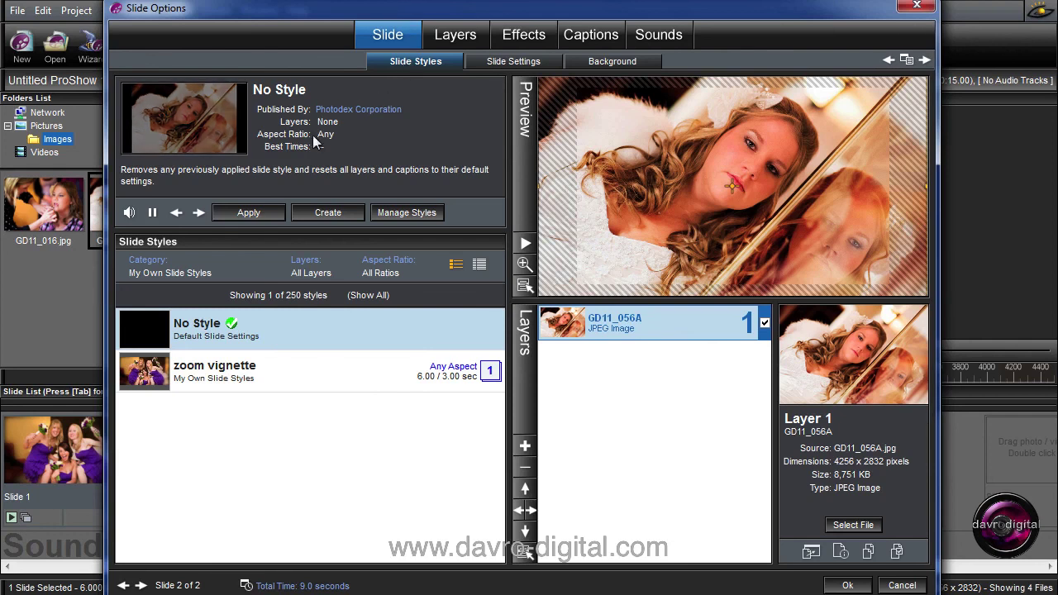
{"action": "left_click", "coordinate": [207, 377]}
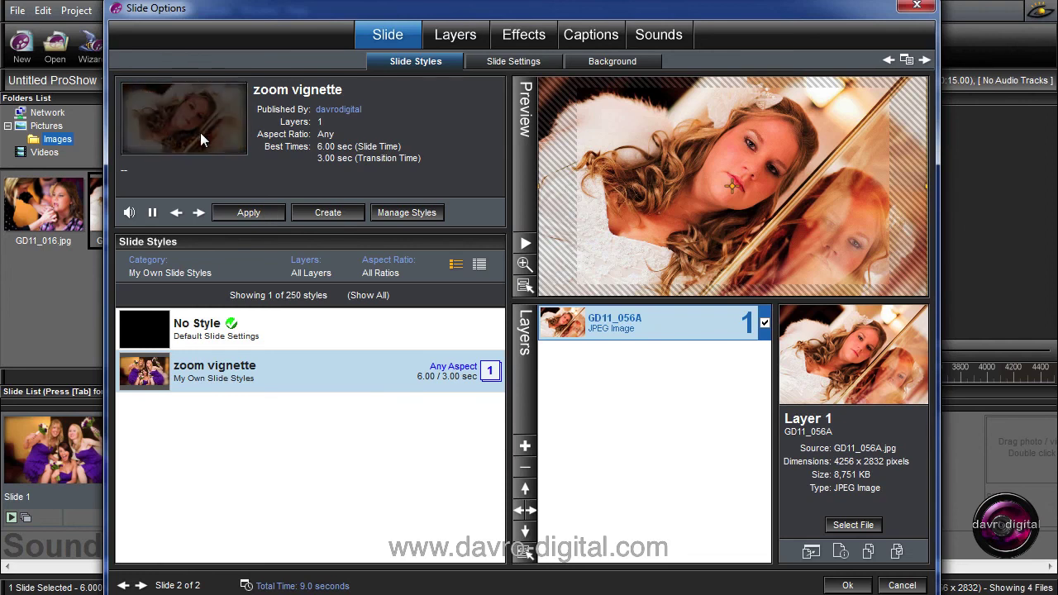
{"action": "left_click", "coordinate": [241, 213]}
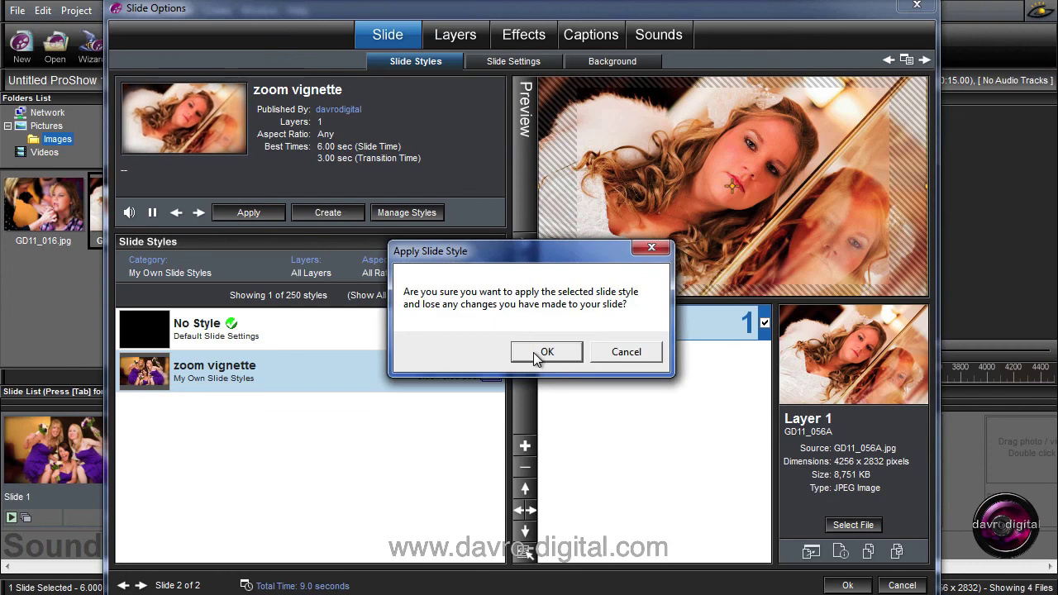
{"action": "left_click", "coordinate": [534, 352]}
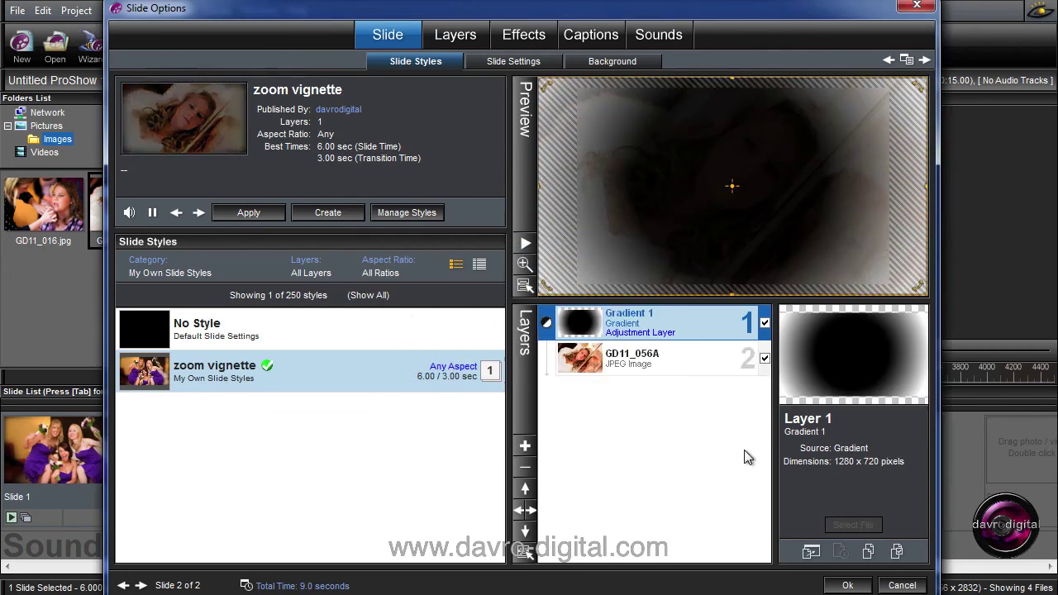
{"action": "left_click", "coordinate": [846, 586]}
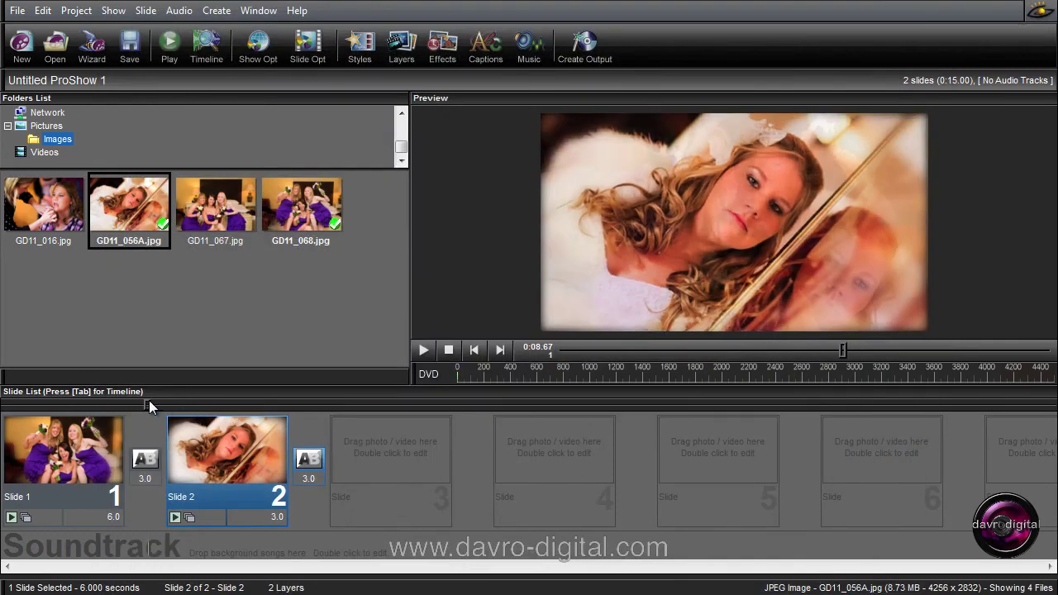
{"action": "left_click", "coordinate": [422, 350]}
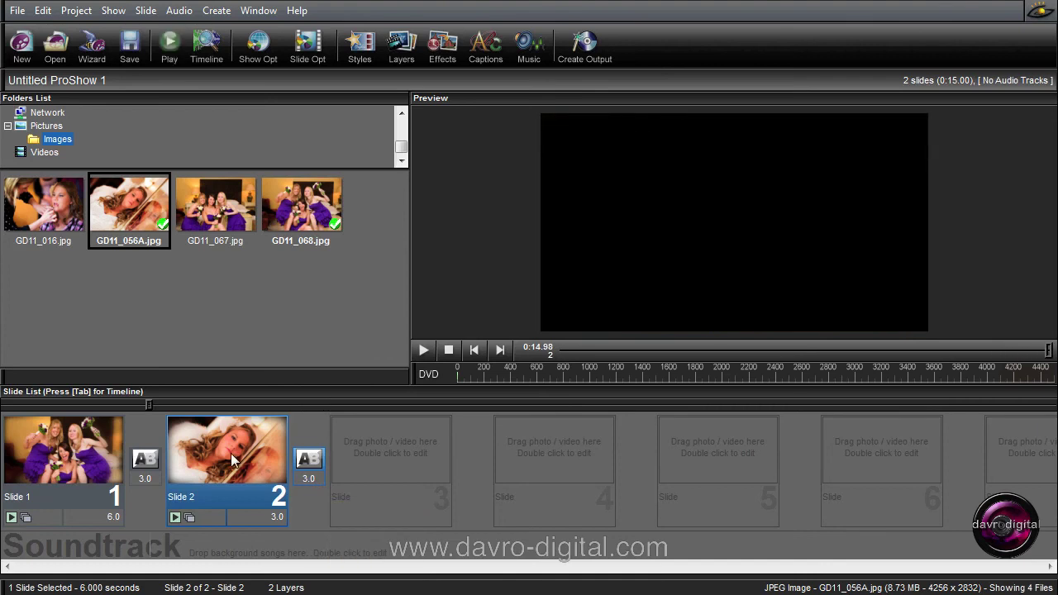
Edit slide 2's gradient layer, moving the inner white color stop to about 79.1 and the gradient position to about 55 x 42 %.
{"action": "double_click", "coordinate": [235, 450]}
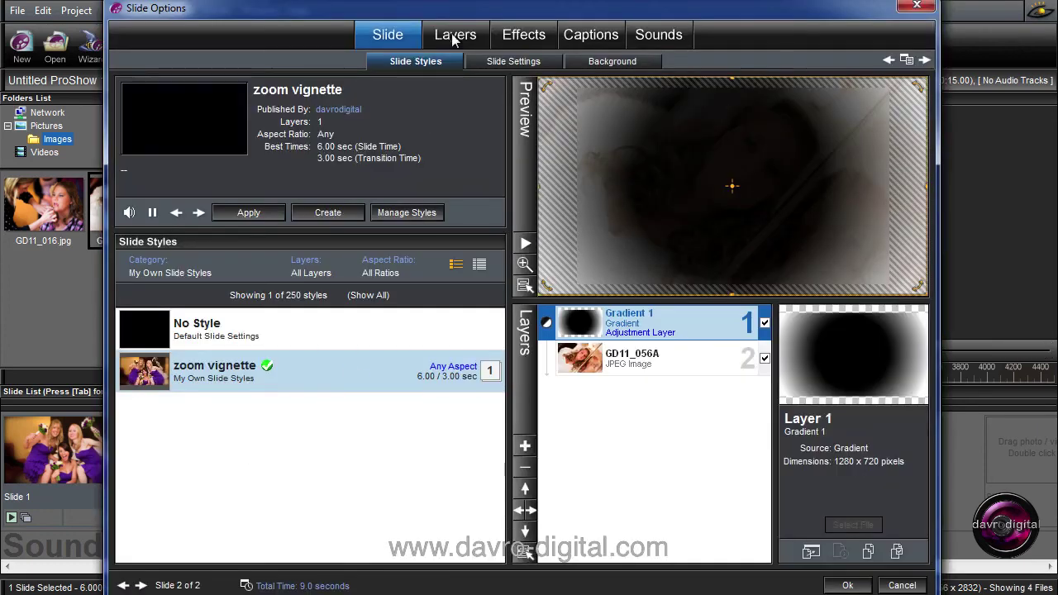
{"action": "left_click", "coordinate": [533, 38]}
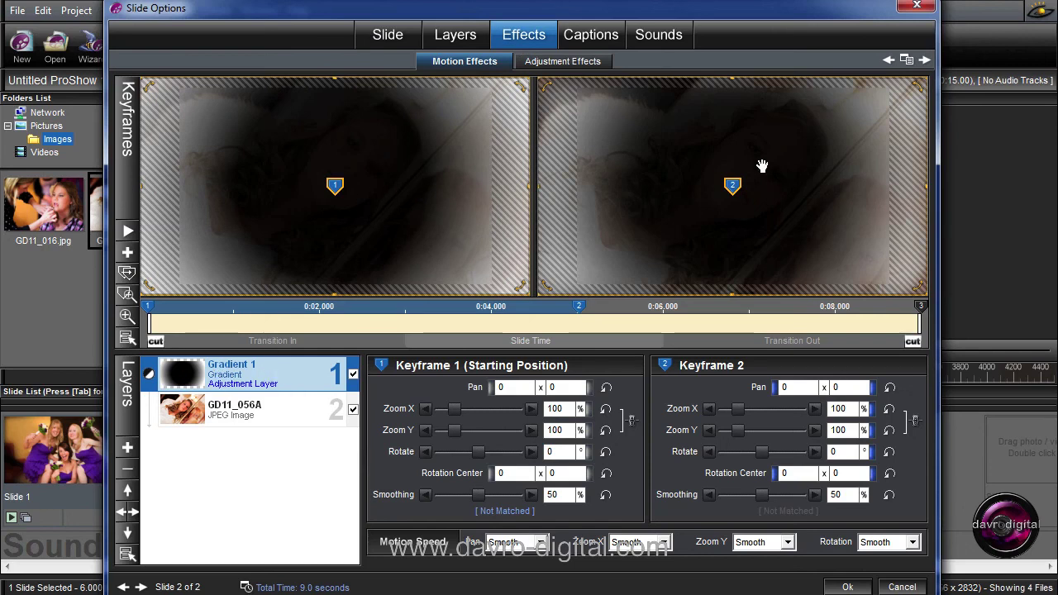
{"action": "right_click", "coordinate": [251, 378]}
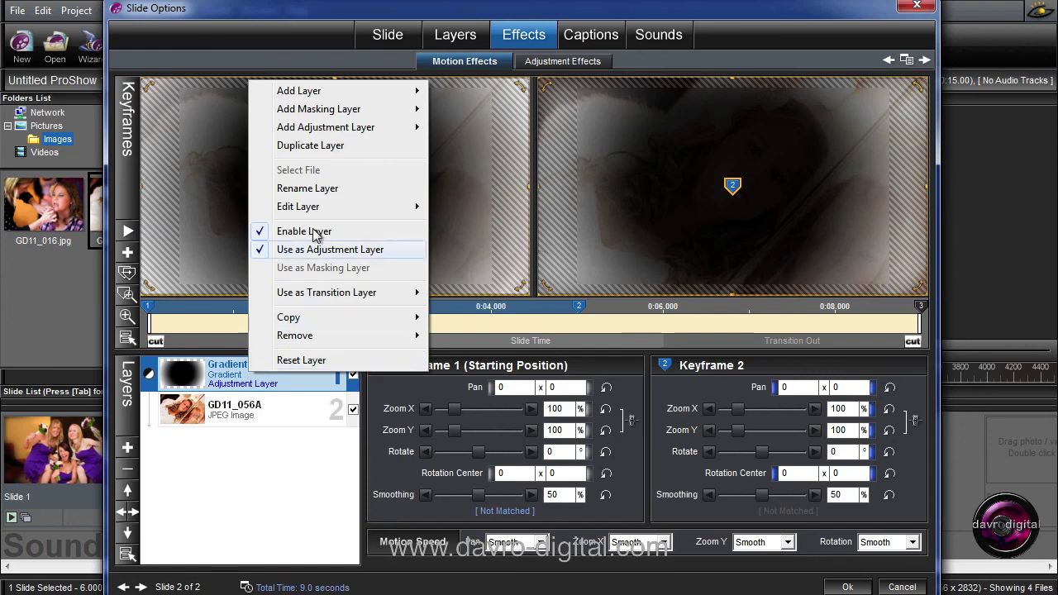
{"action": "mouse_move", "coordinate": [305, 205]}
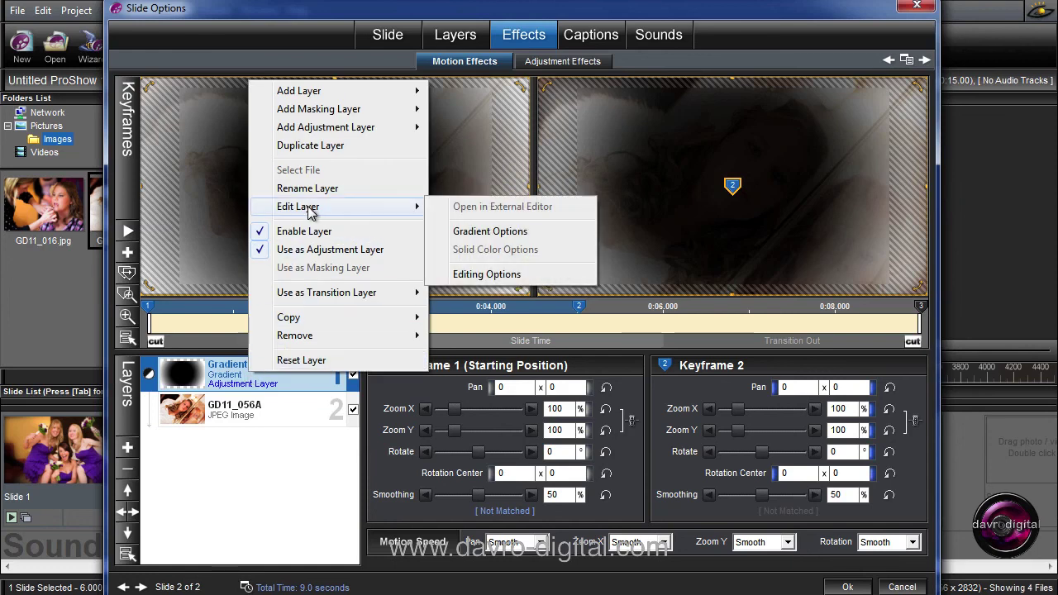
{"action": "left_click", "coordinate": [488, 232]}
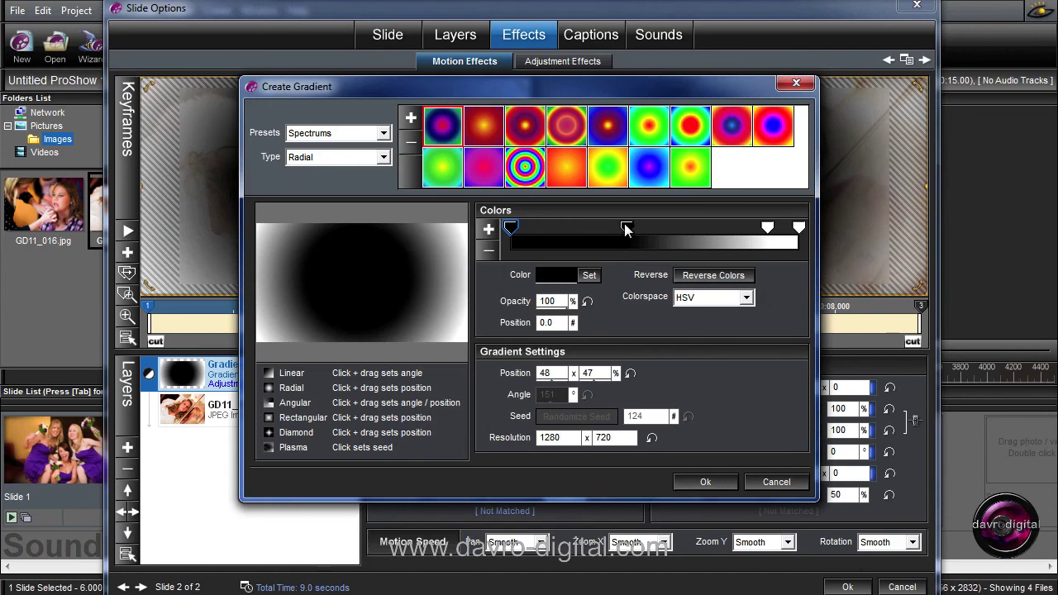
{"action": "left_click_drag", "start_coordinate": [767, 230], "coordinate": [738, 231]}
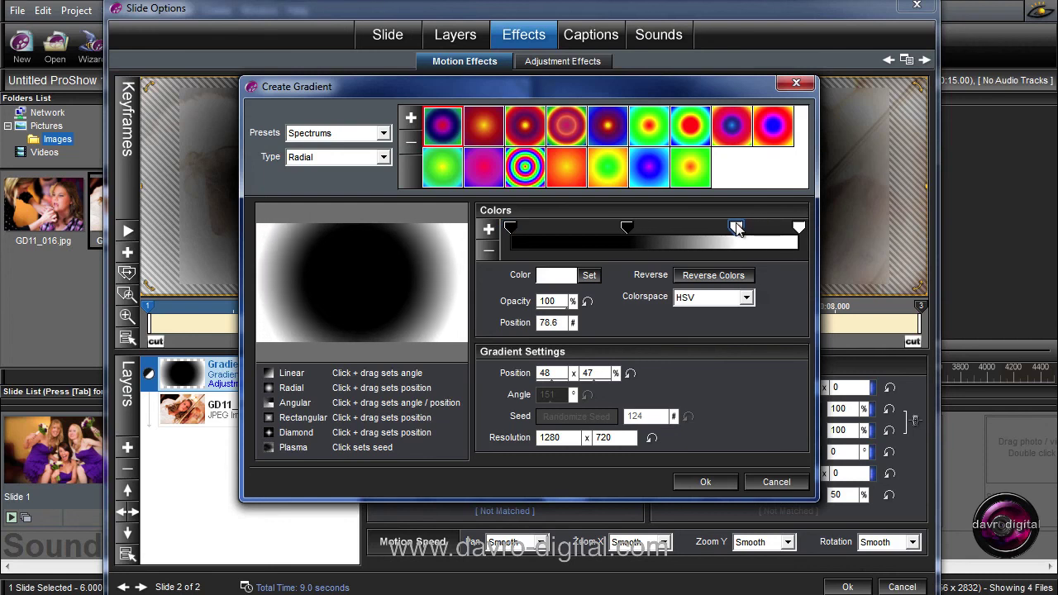
{"action": "left_click_drag", "start_coordinate": [364, 279], "coordinate": [374, 276]}
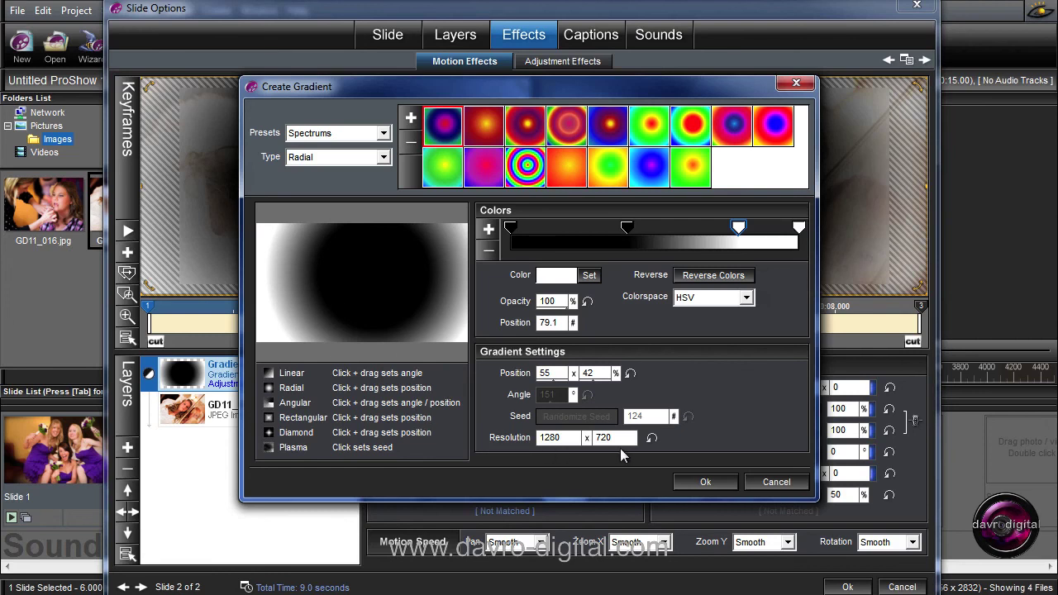
{"action": "left_click", "coordinate": [711, 478]}
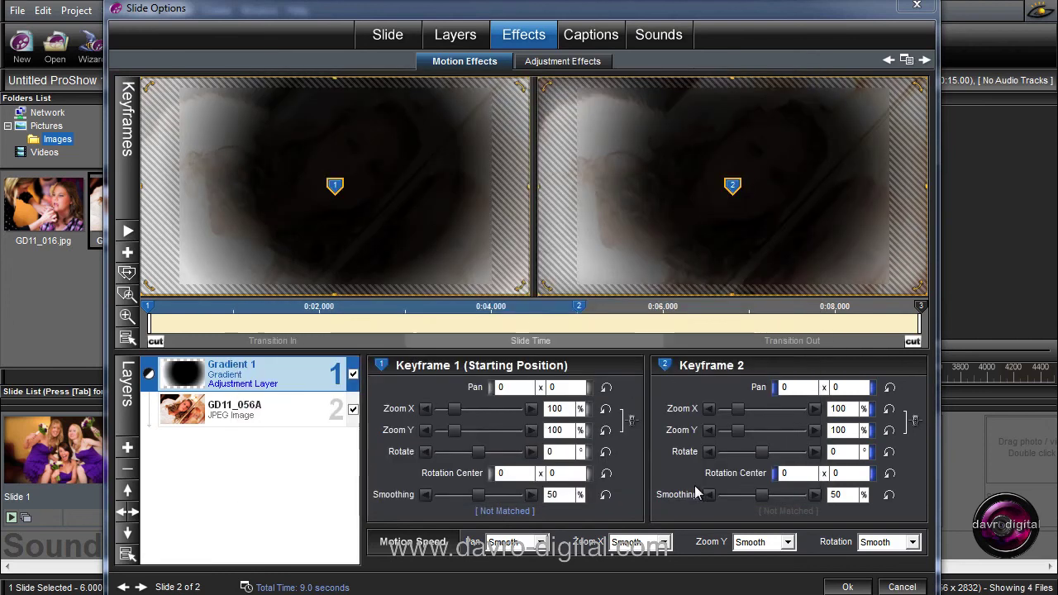
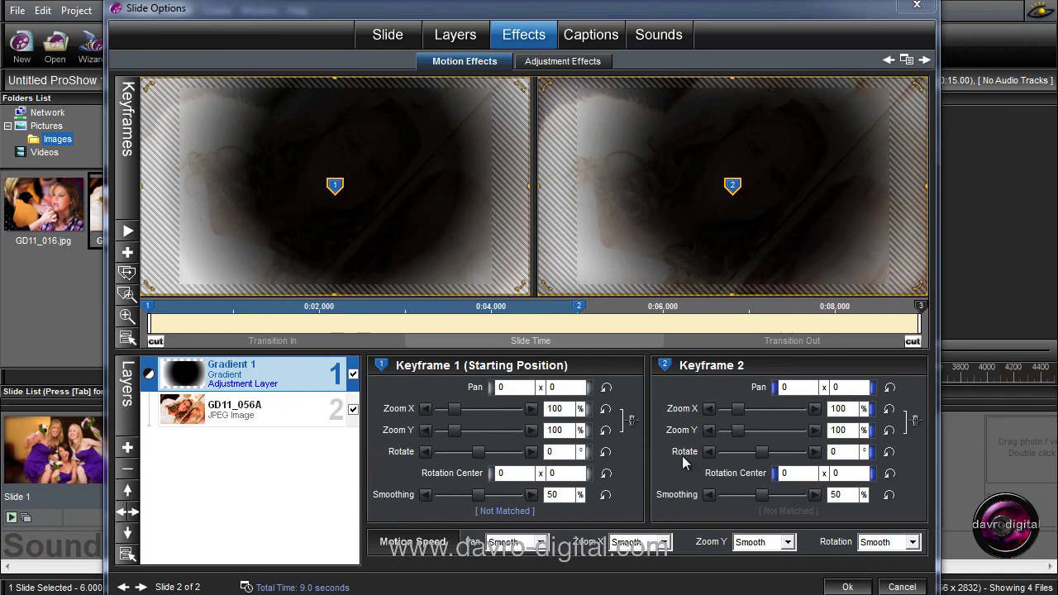
Set the gradient layer's keyframe 3 brightness to 85 % in the adjustment effects, preview the slide and accept the changes.
{"action": "left_click", "coordinate": [562, 61]}
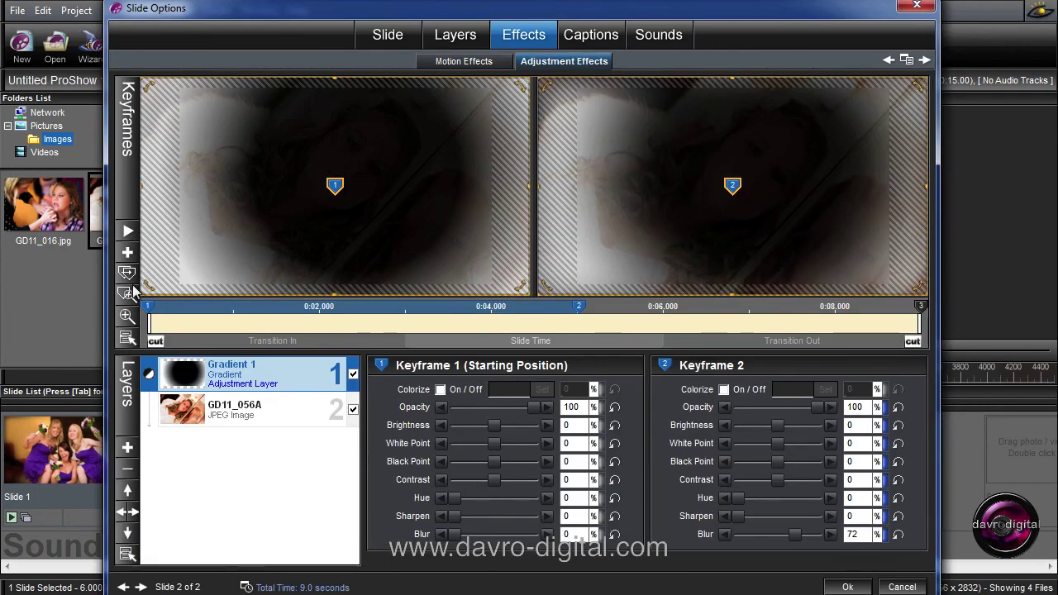
{"action": "left_click", "coordinate": [128, 232]}
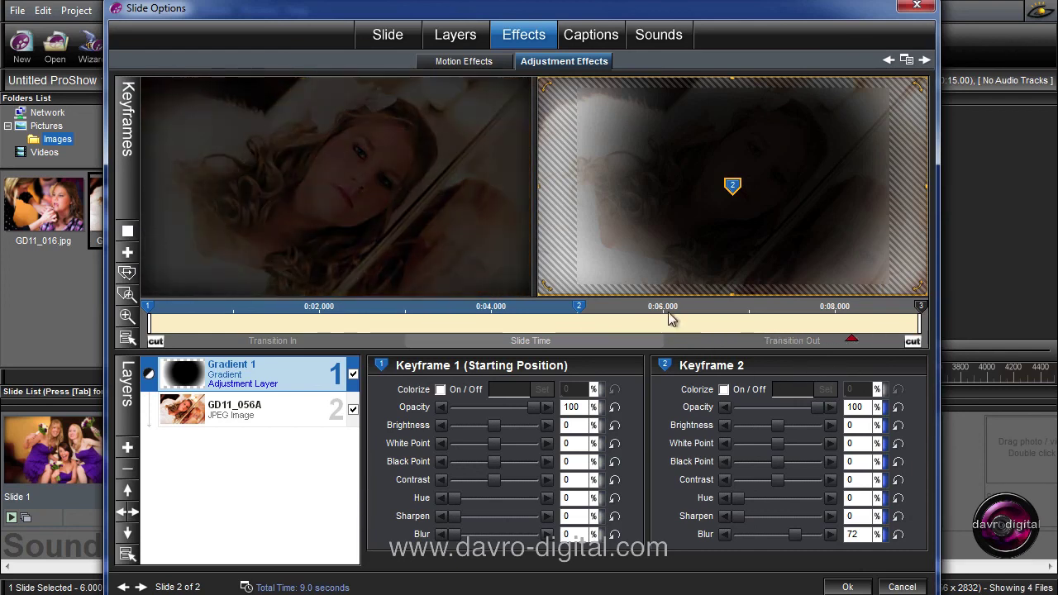
{"action": "left_click", "coordinate": [922, 306]}
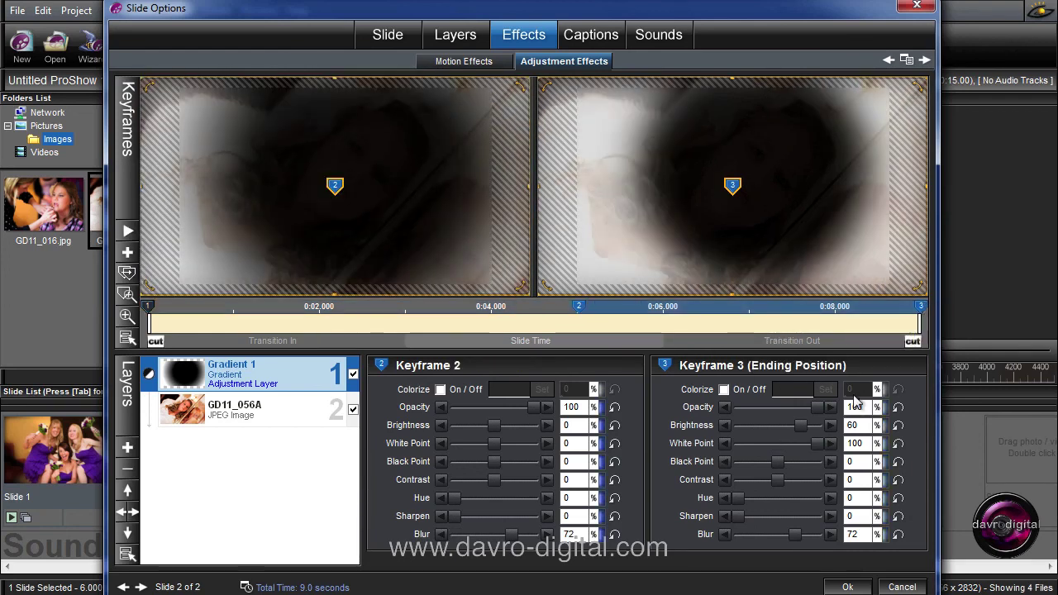
{"action": "left_click_drag", "start_coordinate": [797, 425], "coordinate": [809, 428]}
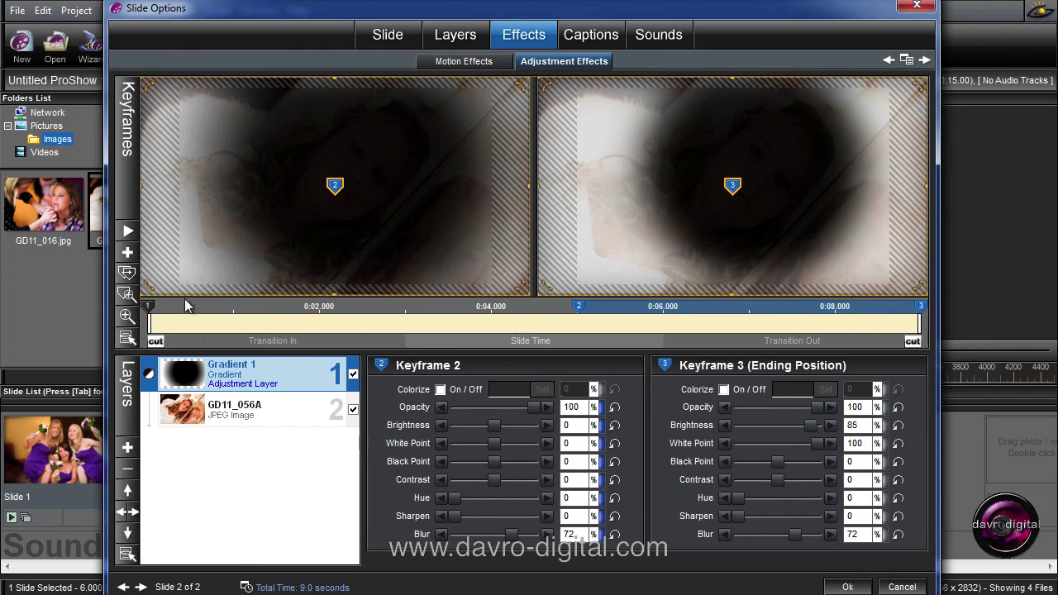
{"action": "left_click", "coordinate": [127, 232]}
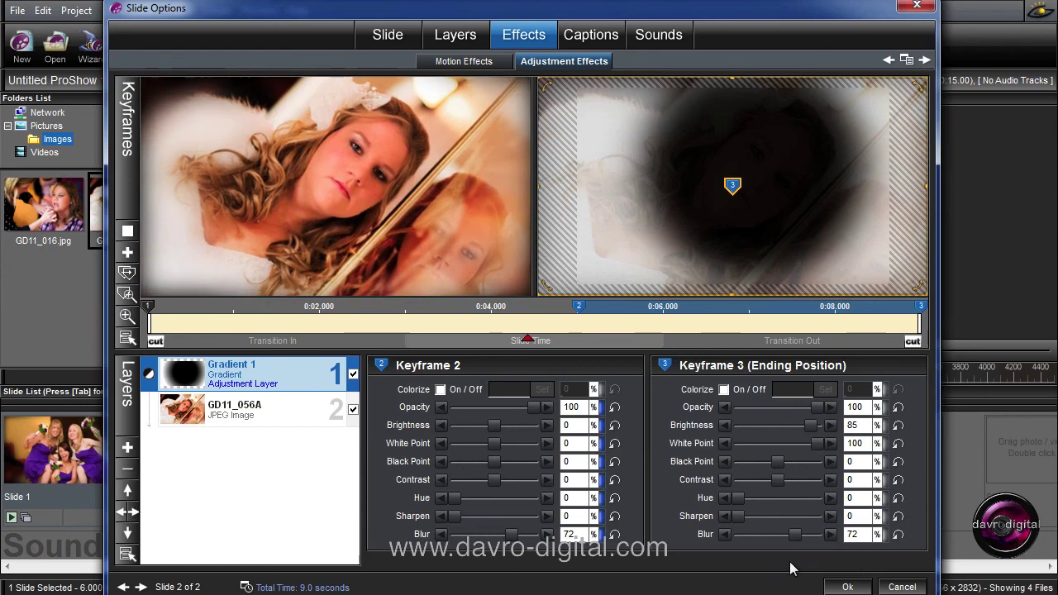
{"action": "left_click", "coordinate": [847, 587]}
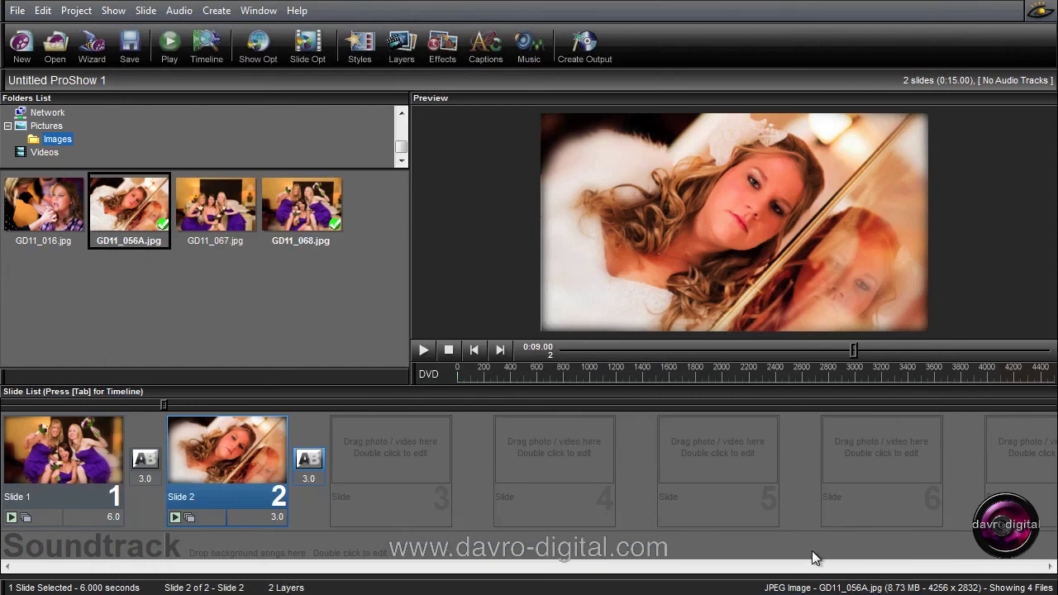
Play the whole show from the start of slide 1.
{"action": "left_click", "coordinate": [475, 351]}
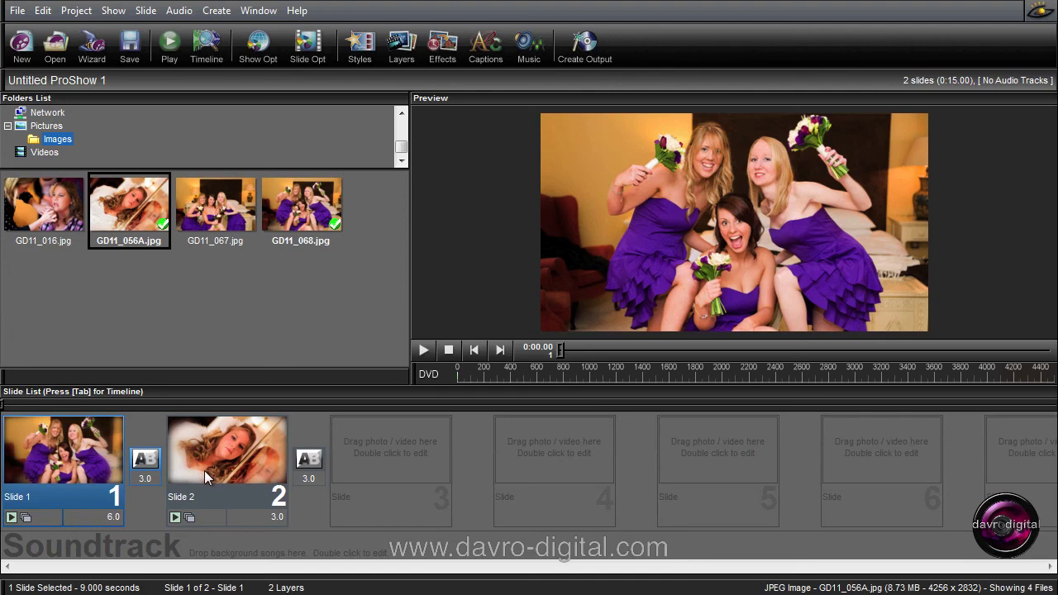
{"action": "mouse_move", "coordinate": [232, 465]}
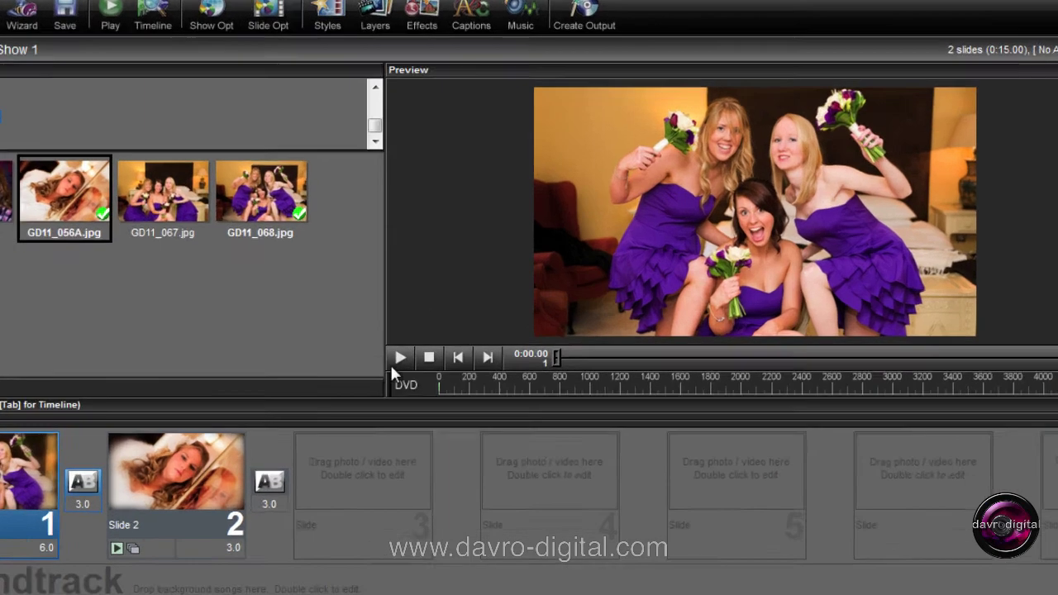
{"action": "left_click", "coordinate": [398, 358]}
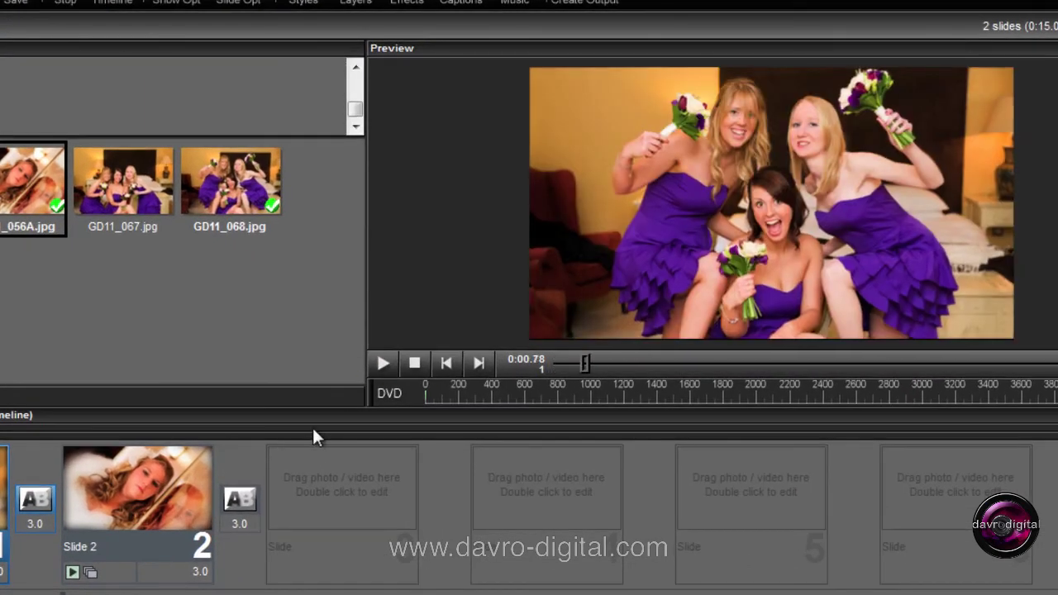